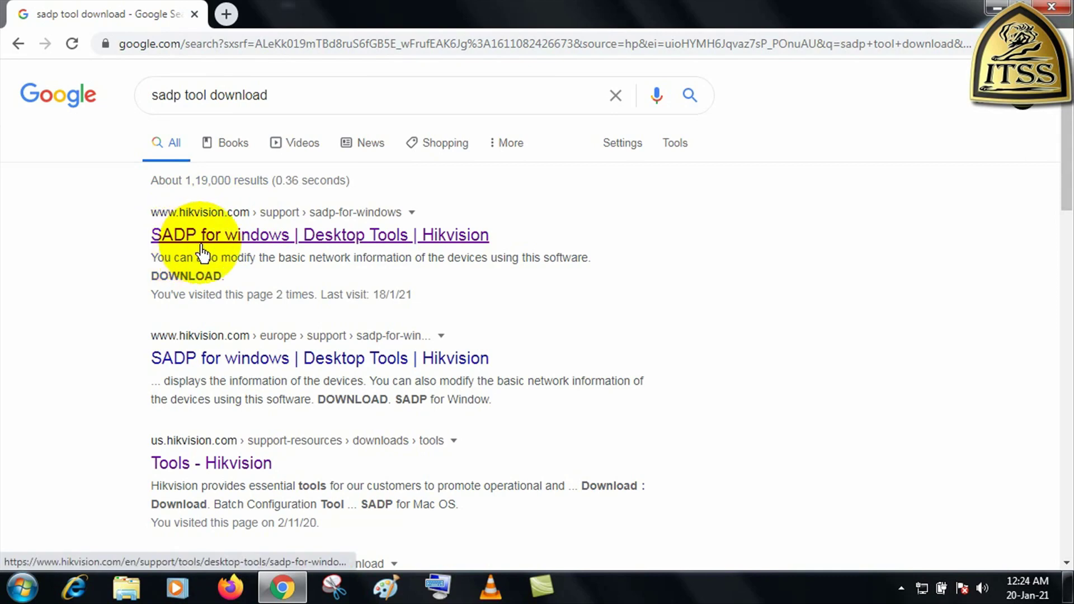
Step: Download the SADP Tool for Windows zip from the Hikvision site, accepting the license terms
left_click(258, 245)
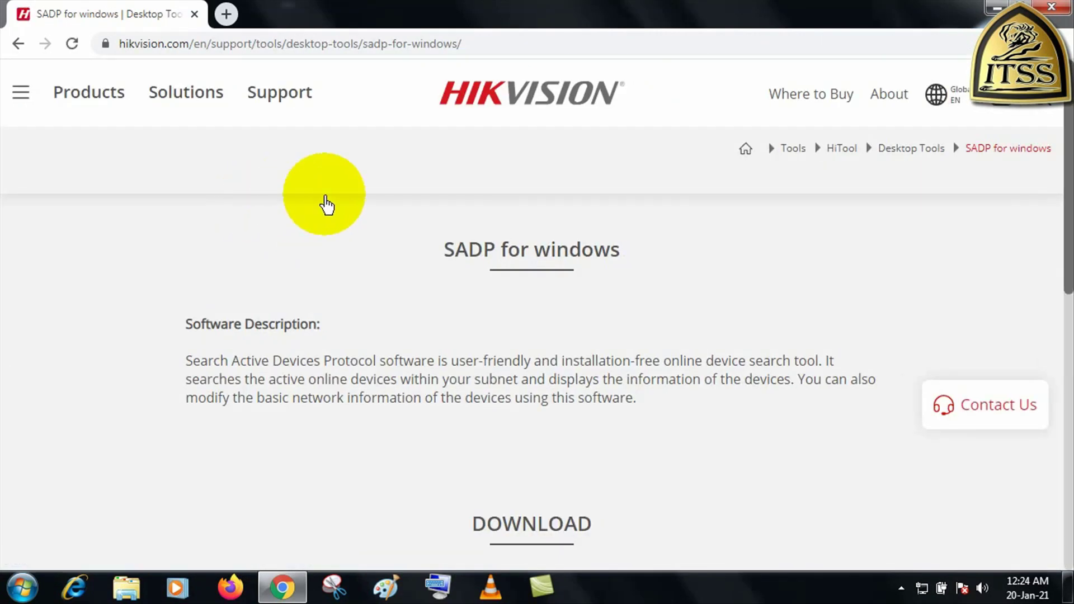
scroll(518, 317, "down", 1)
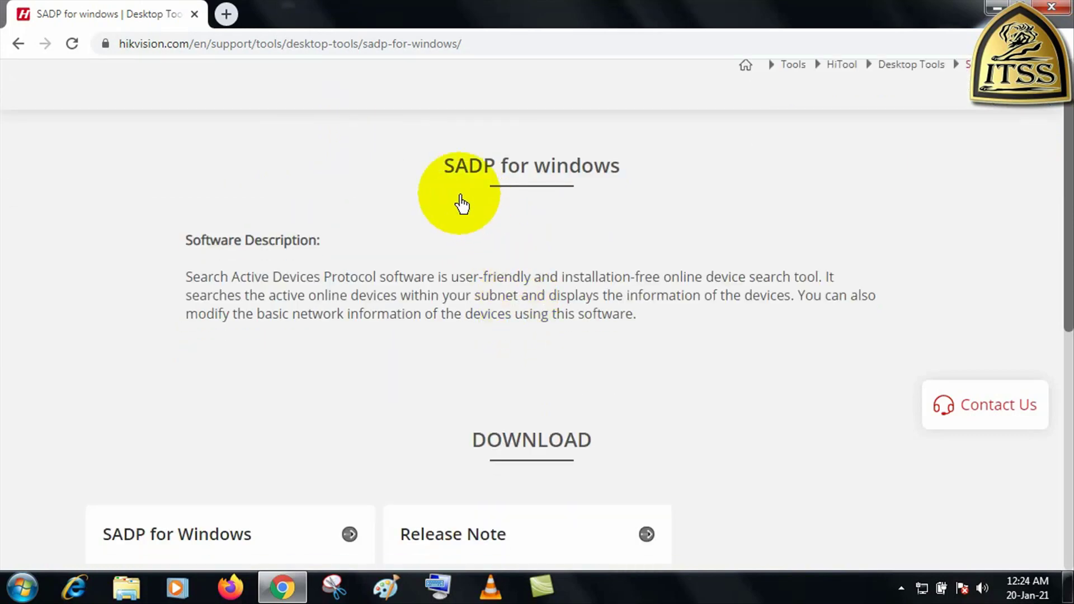
scroll(588, 207, "down", 2)
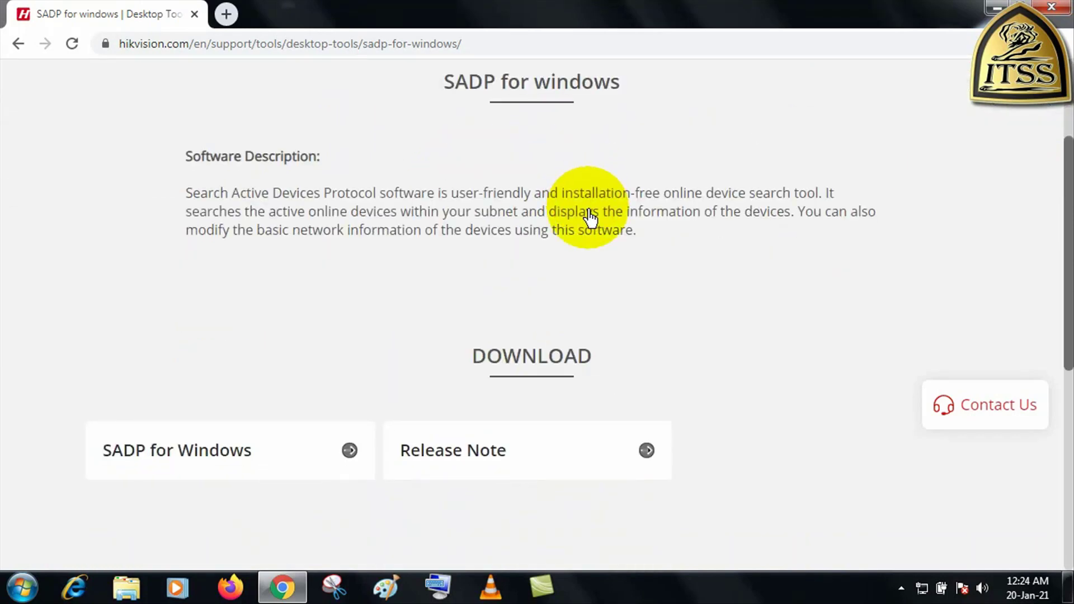
scroll(585, 224, "down", 2)
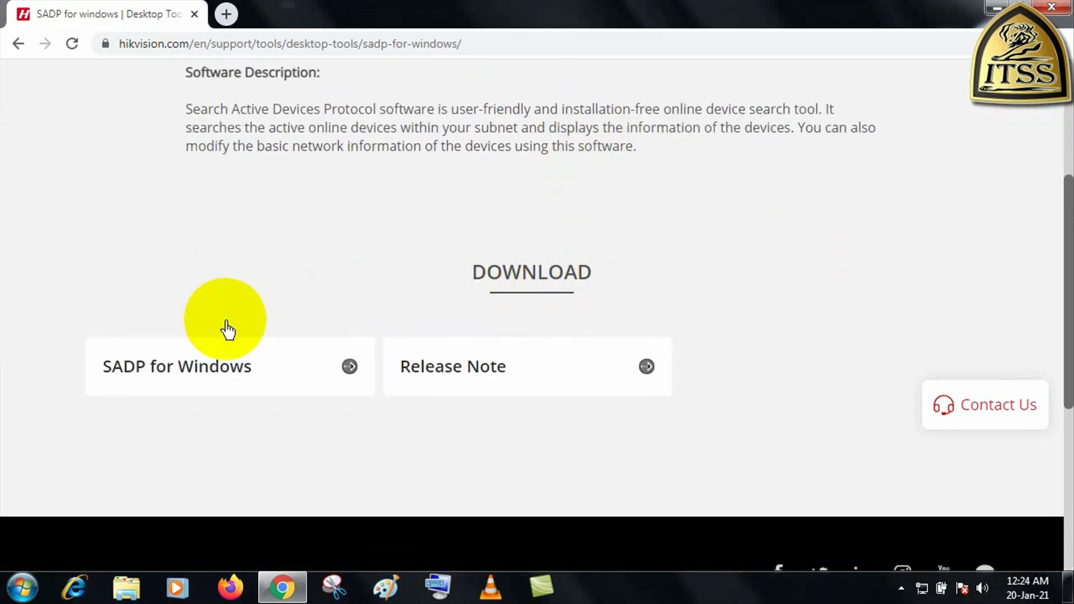
left_click(187, 377)
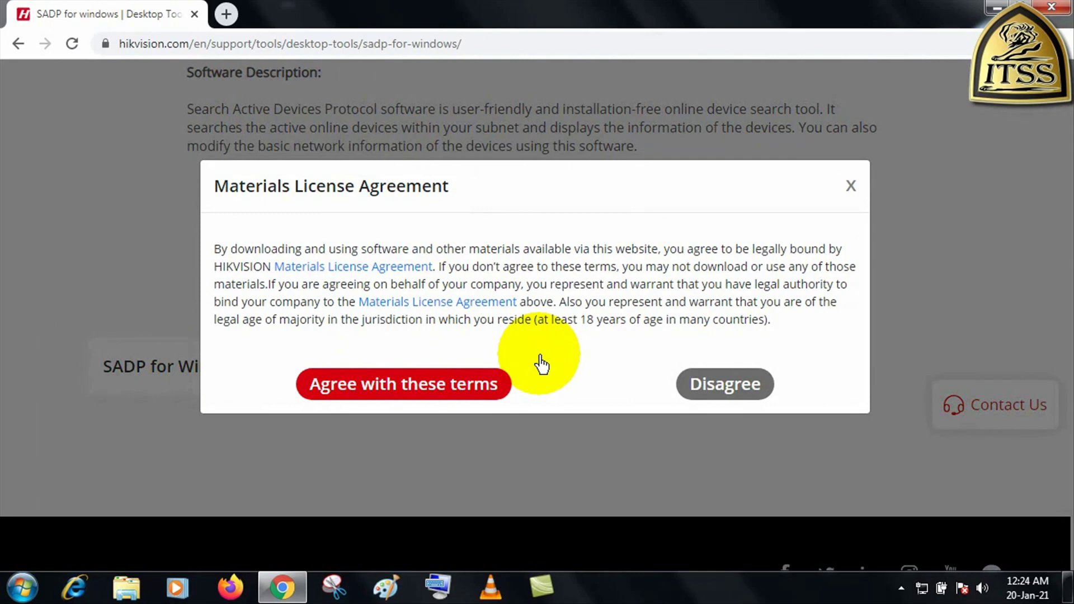
left_click(424, 405)
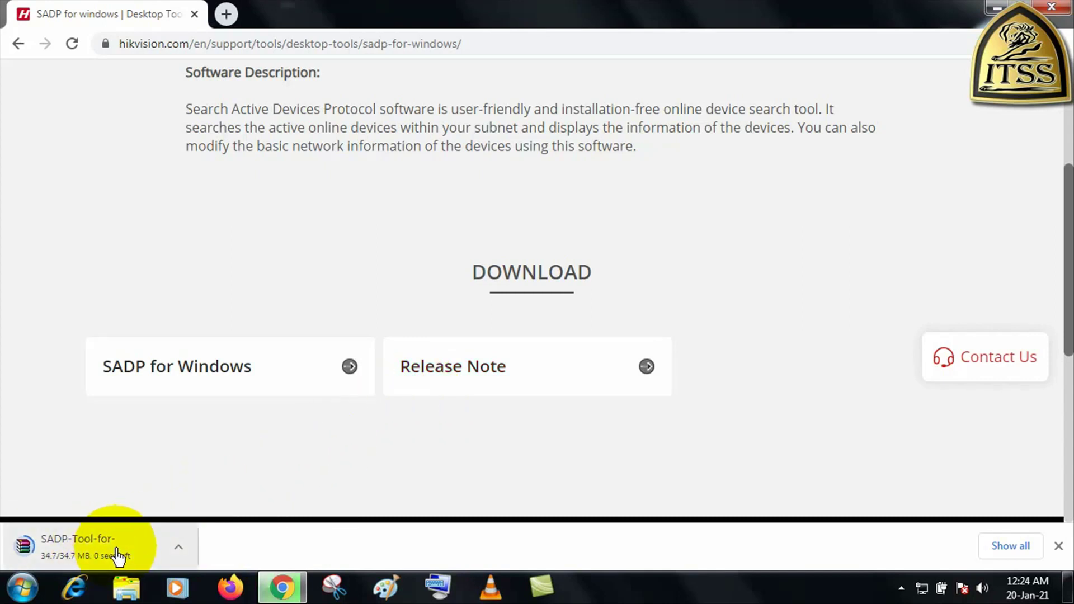
Step: Show the downloaded SADP-Tool-for-Window.zip in its Downloads folder from Chrome's downloads list
key("ctrl+j")
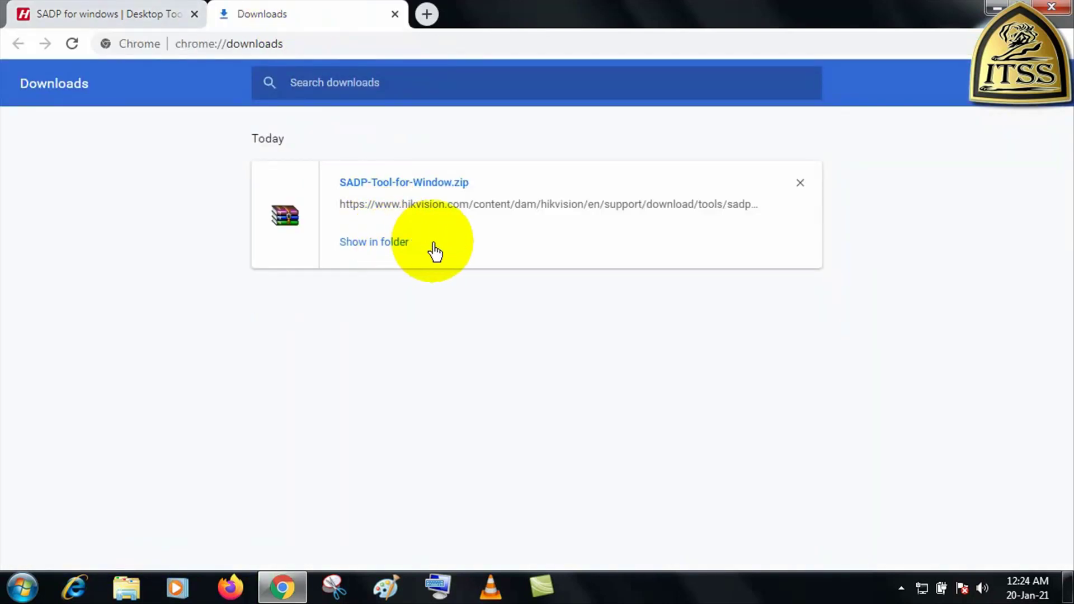
left_click(367, 249)
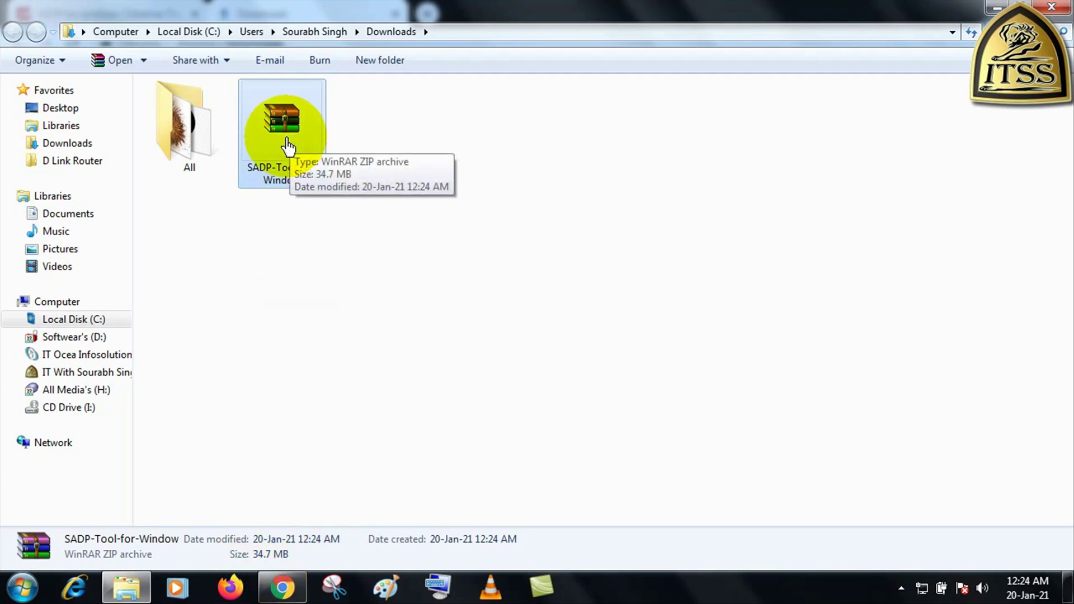
Step: Open SADP-Tool-for-Window.zip in WinRAR and run the SADPTool.exe installer inside it
double_click(288, 147)
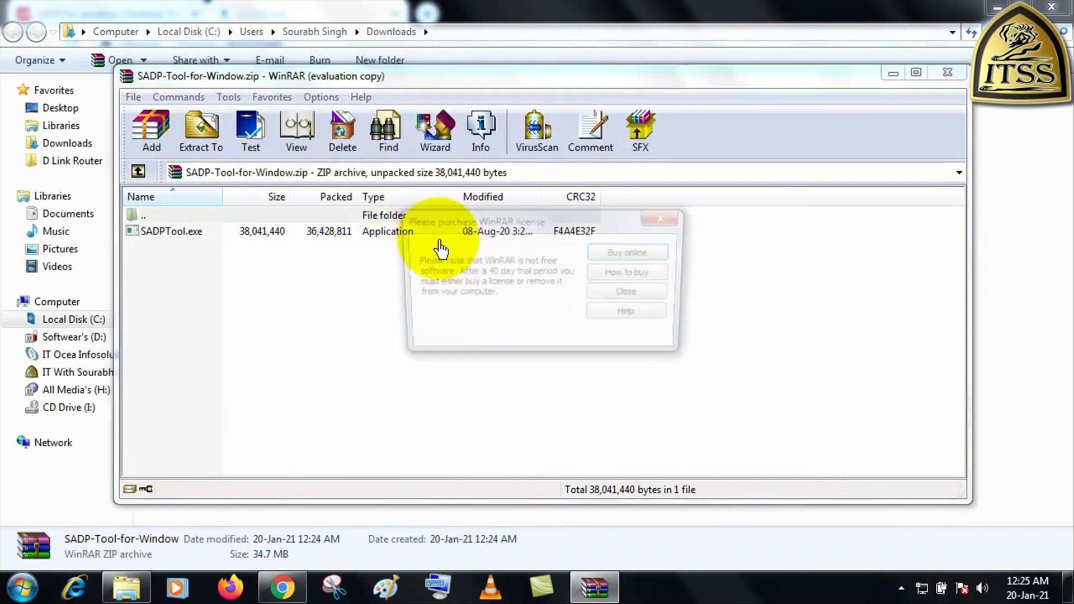
left_click(627, 291)
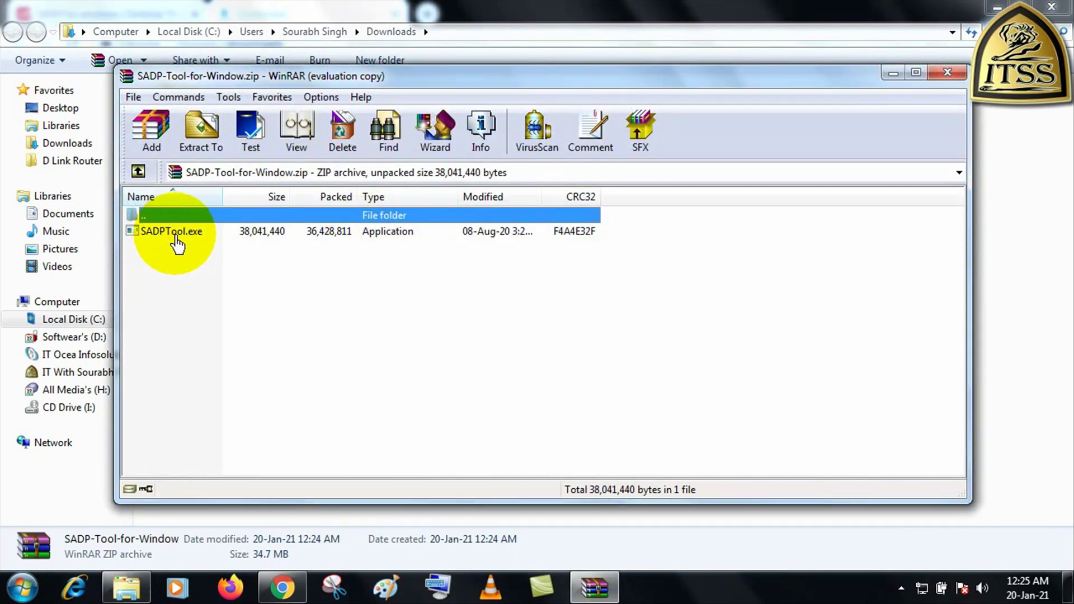
left_click(171, 232)
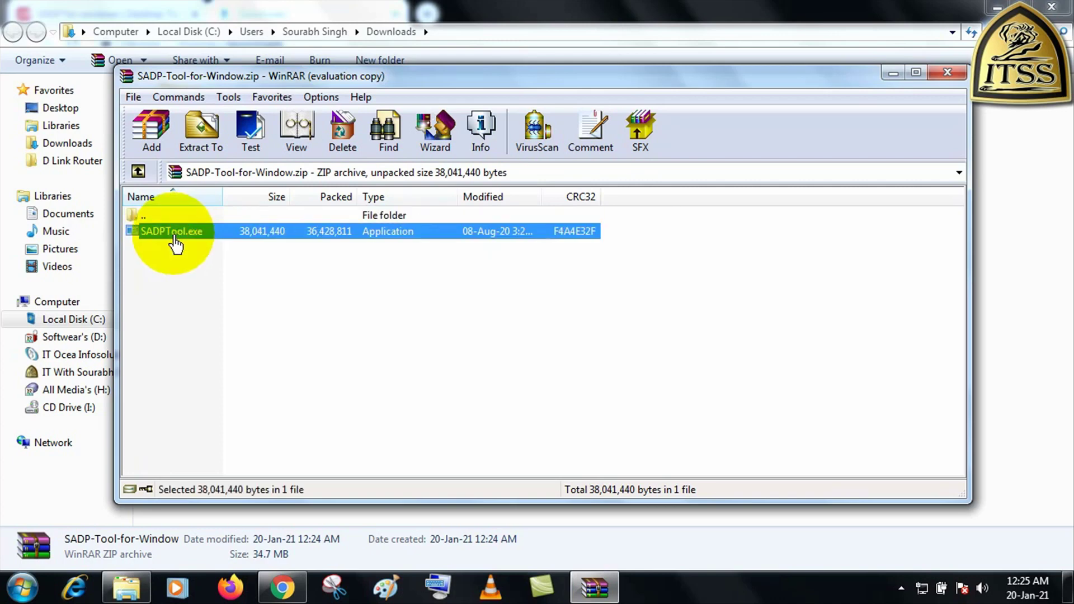
double_click(171, 232)
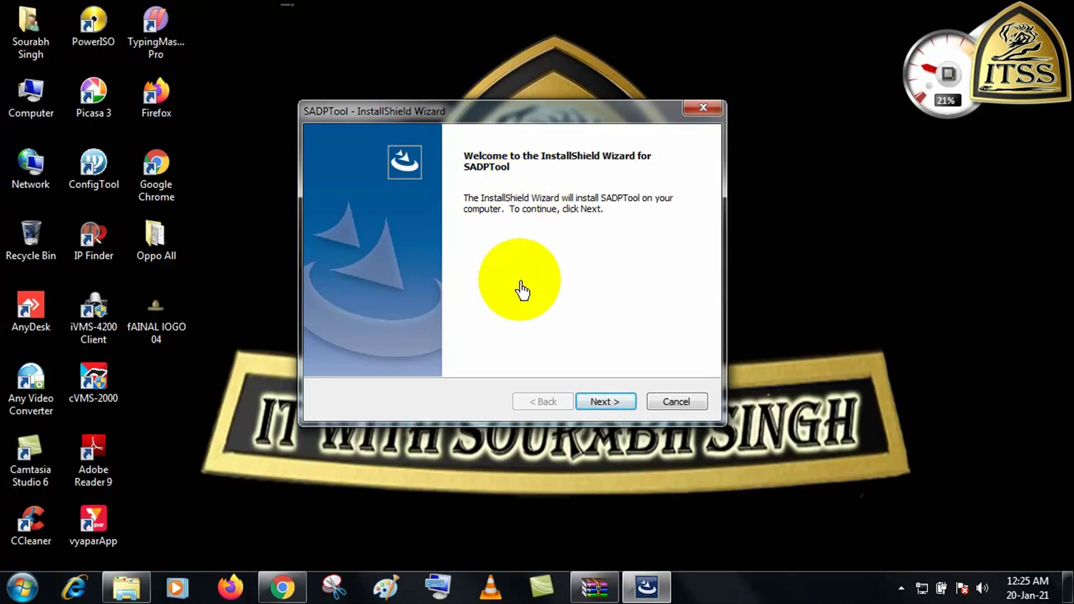
Step: Install SADPTool in English to the default folder with a desktop shortcut, then run it
left_click(609, 409)
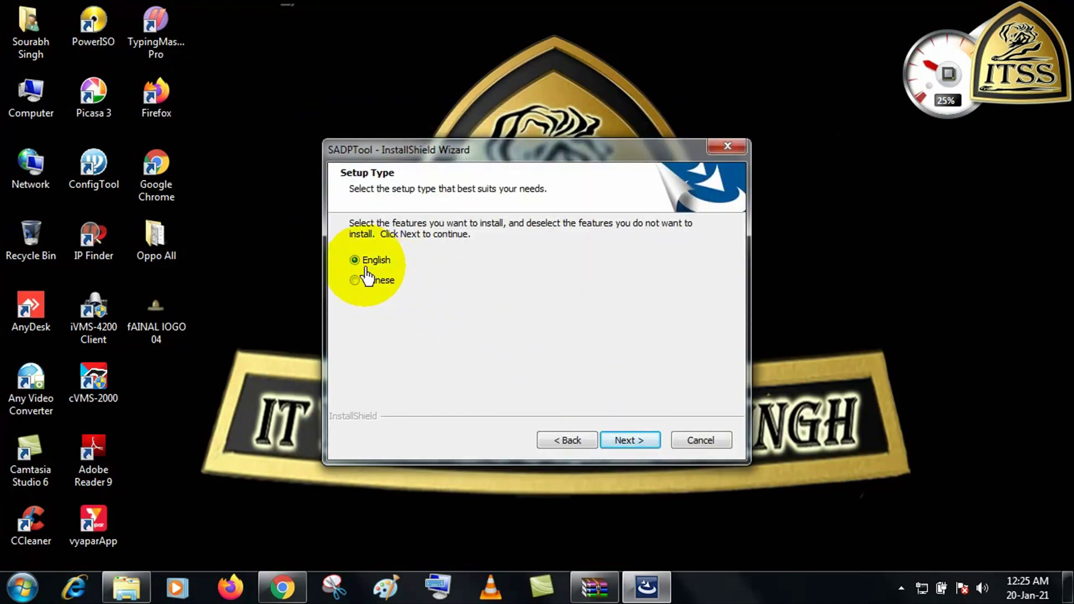
left_click(640, 448)
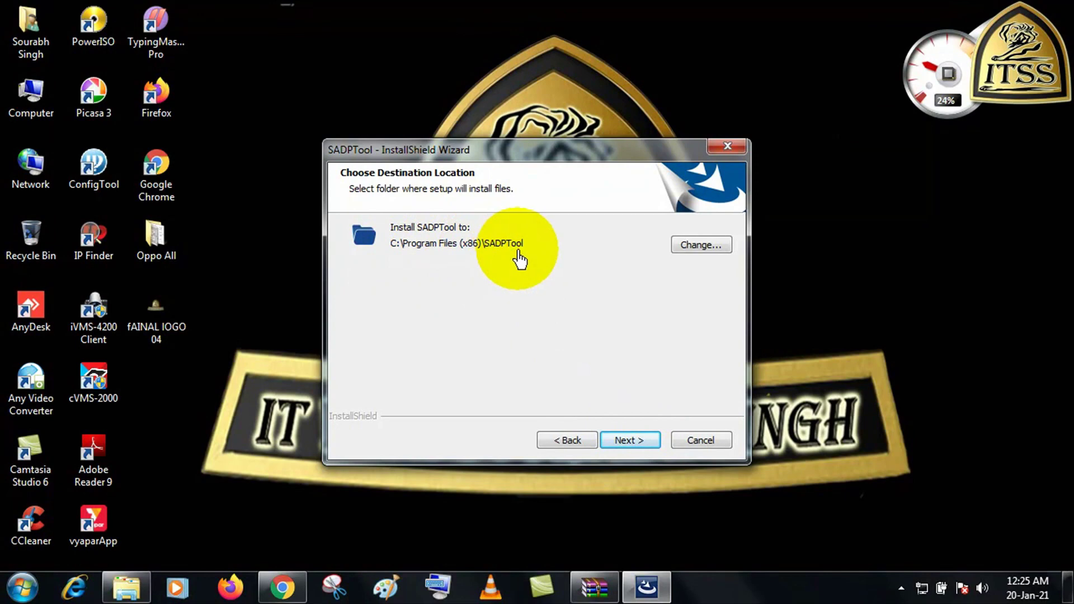
left_click(699, 245)
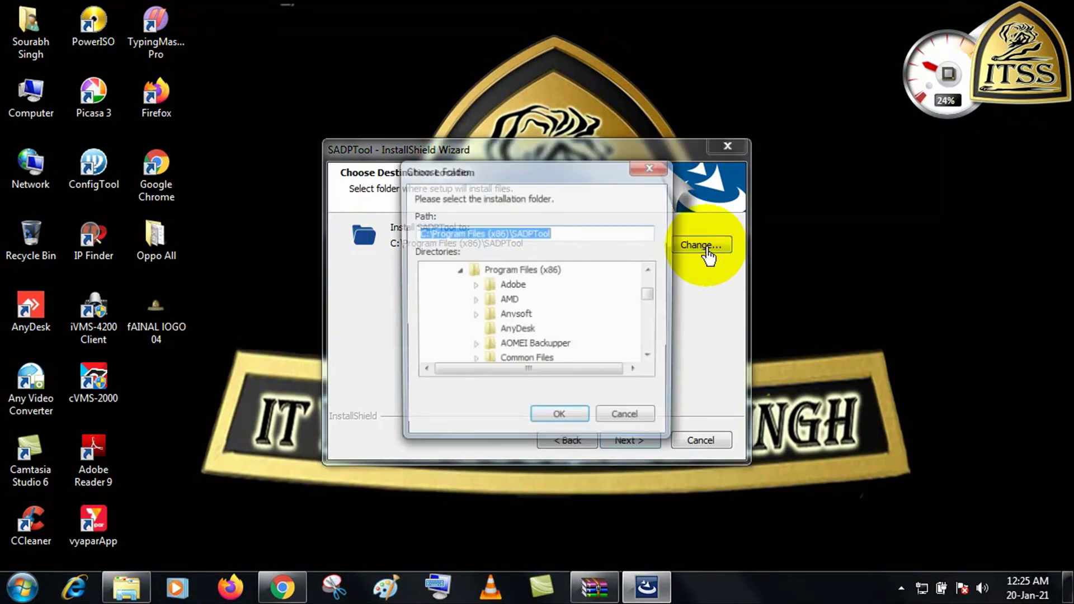
left_click(624, 422)
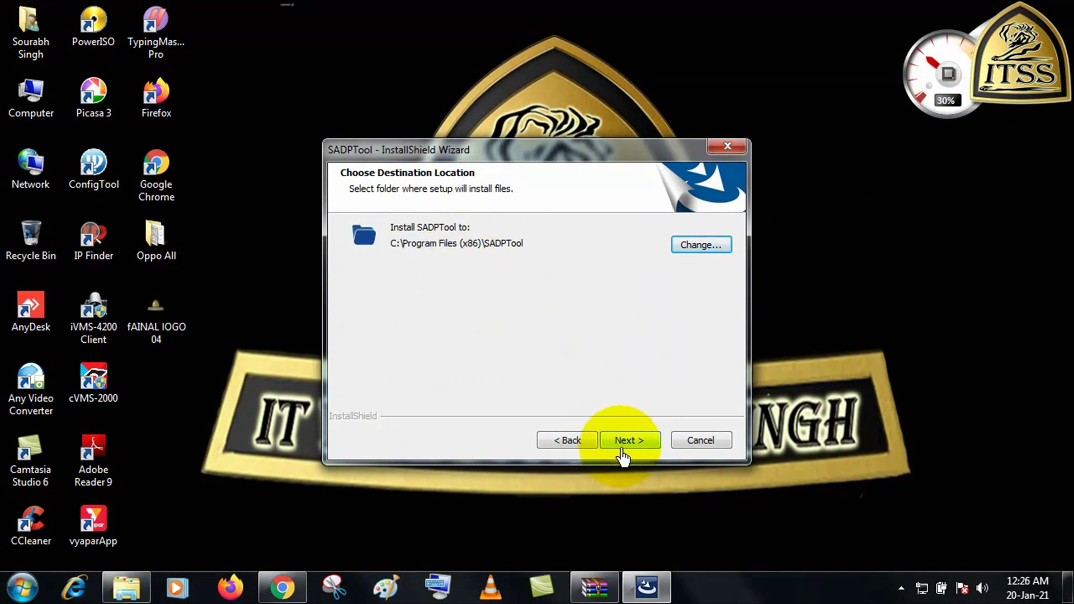
left_click(625, 442)
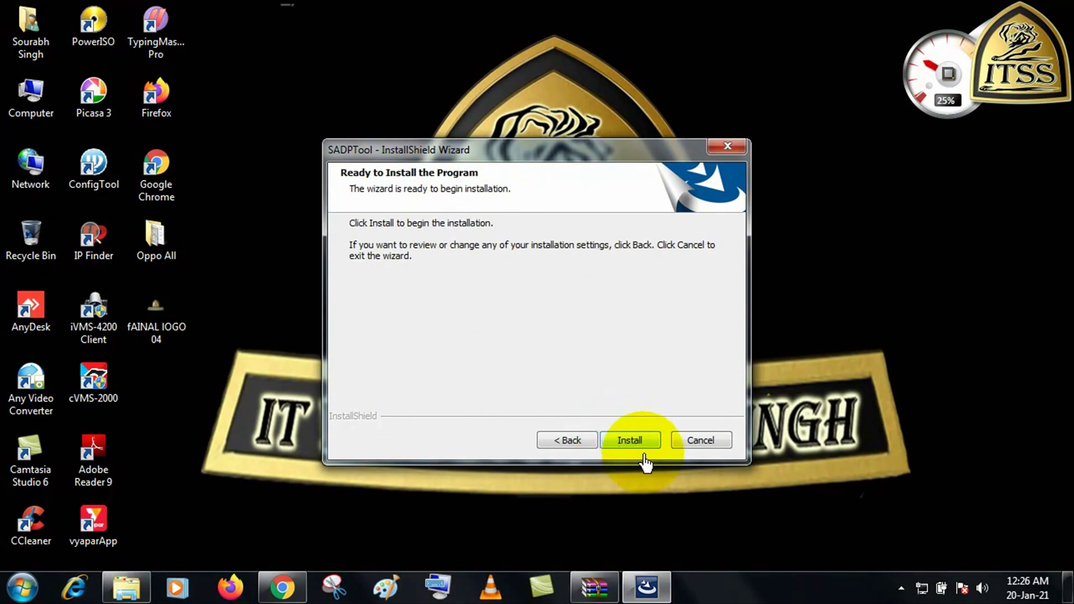
left_click(635, 446)
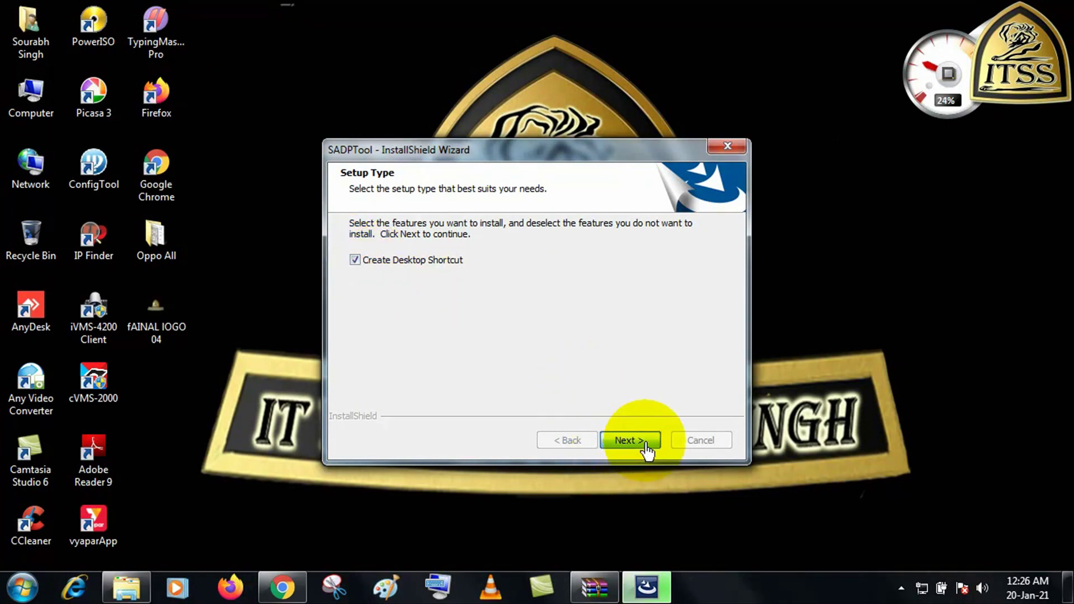
left_click(626, 441)
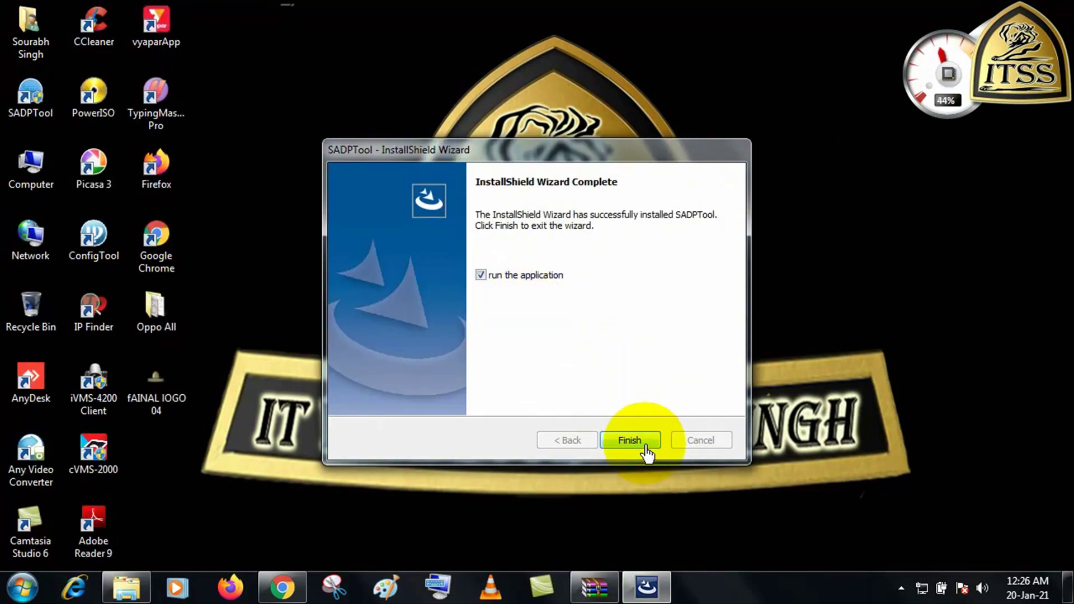
left_click(631, 442)
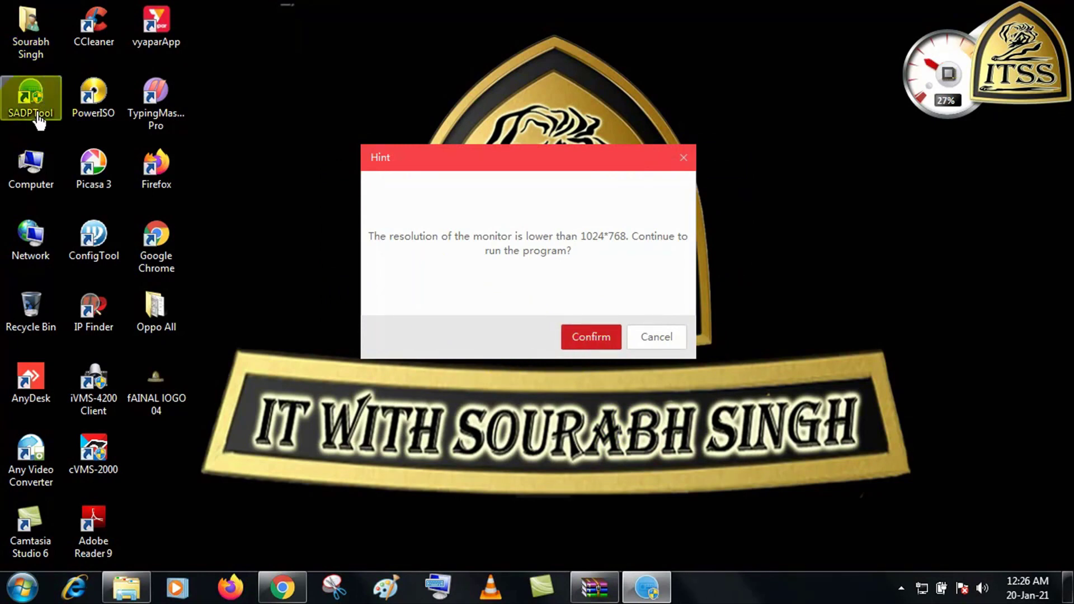
Step: Relaunch SADP Tool from the desktop, accept the low-resolution warning, and disable upgrade checking
left_click(663, 352)
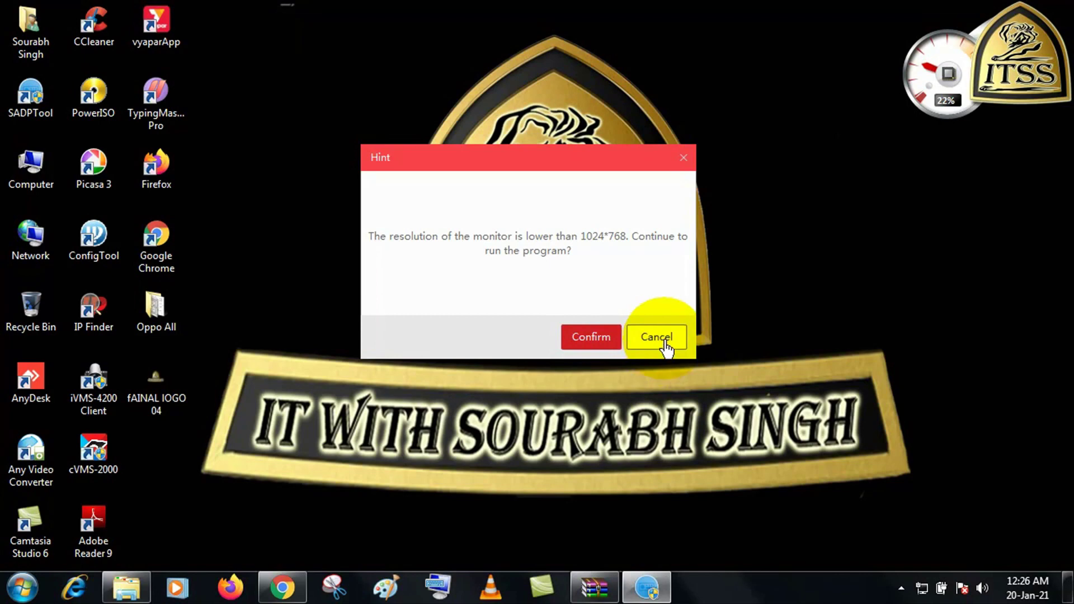
double_click(35, 102)
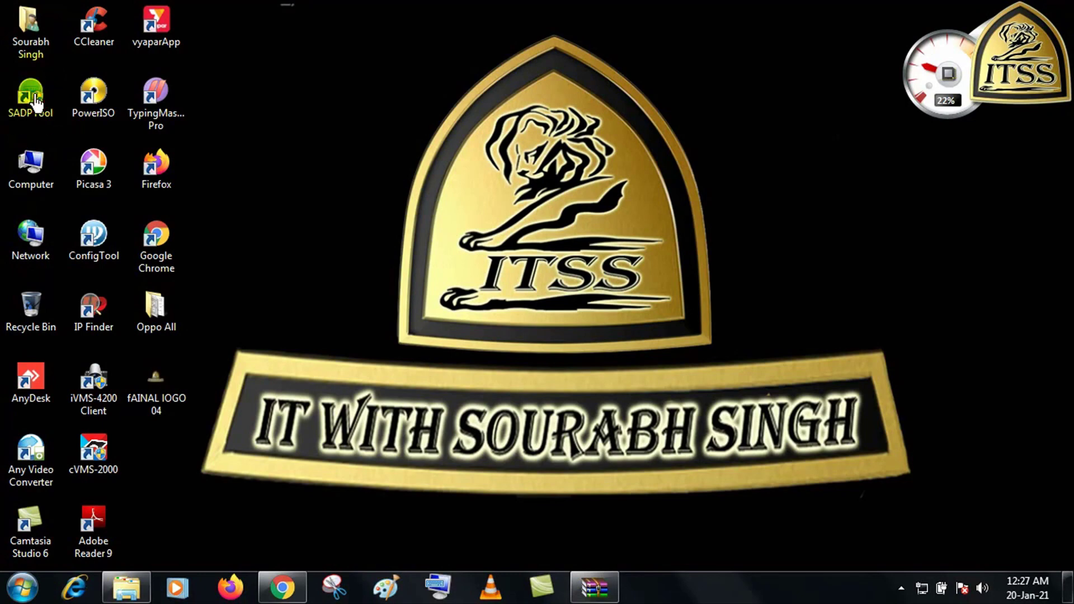
left_click(612, 343)
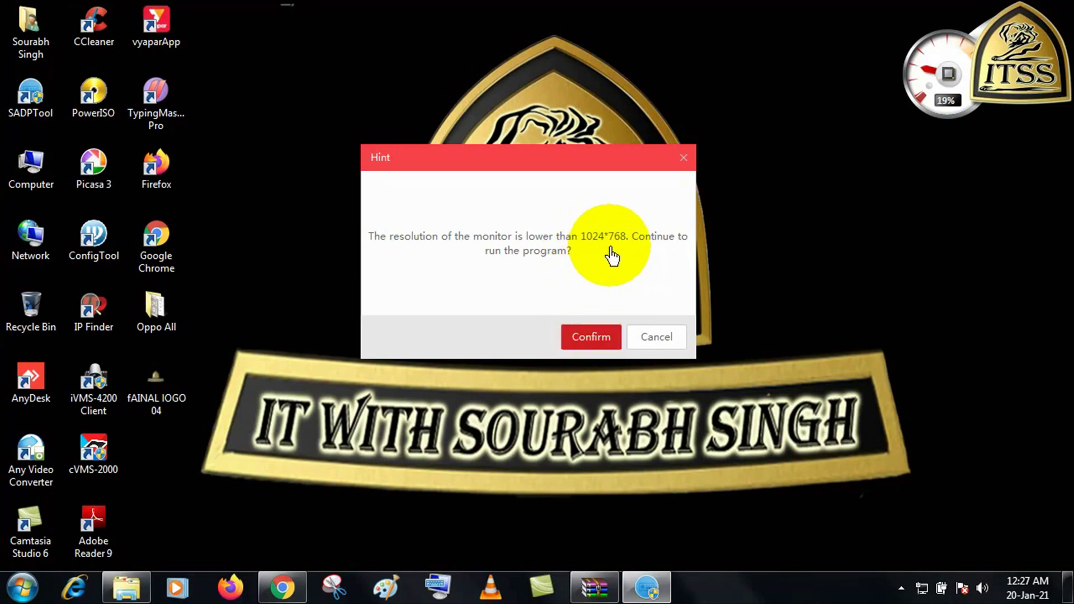
left_click(589, 339)
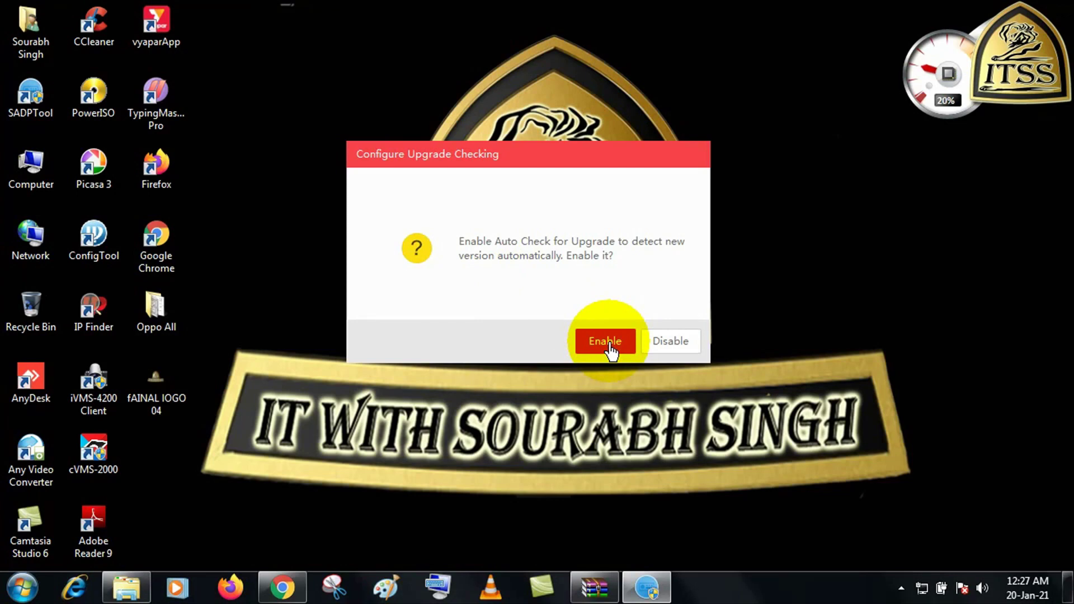
left_click(674, 344)
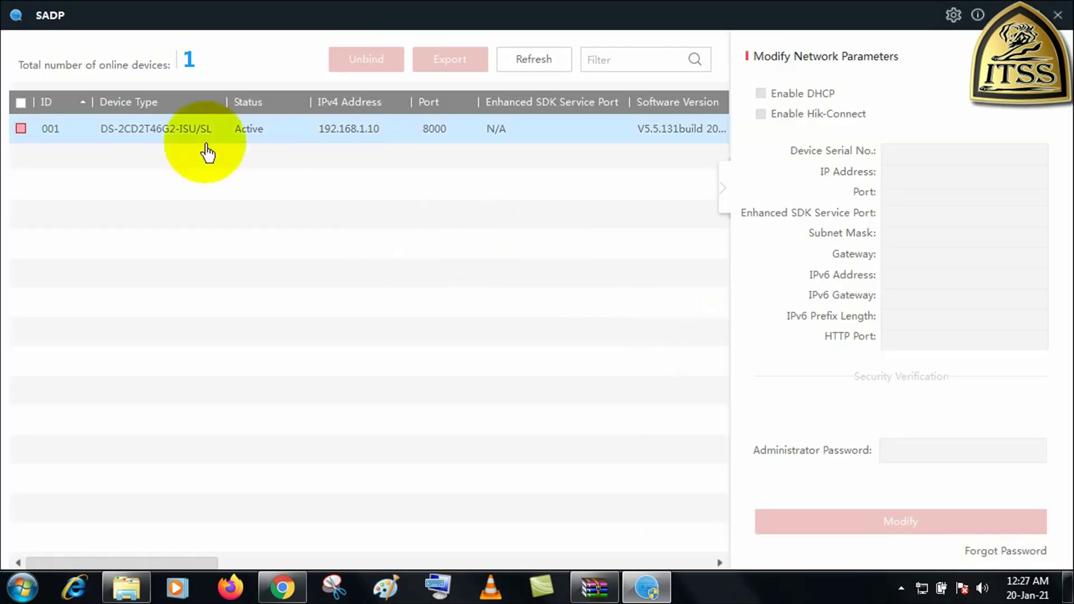
Step: Tick camera 001 (DS-2CD2T46G2-ISU/SL, 192.168.1.10) to load its network parameters
left_click(355, 130)
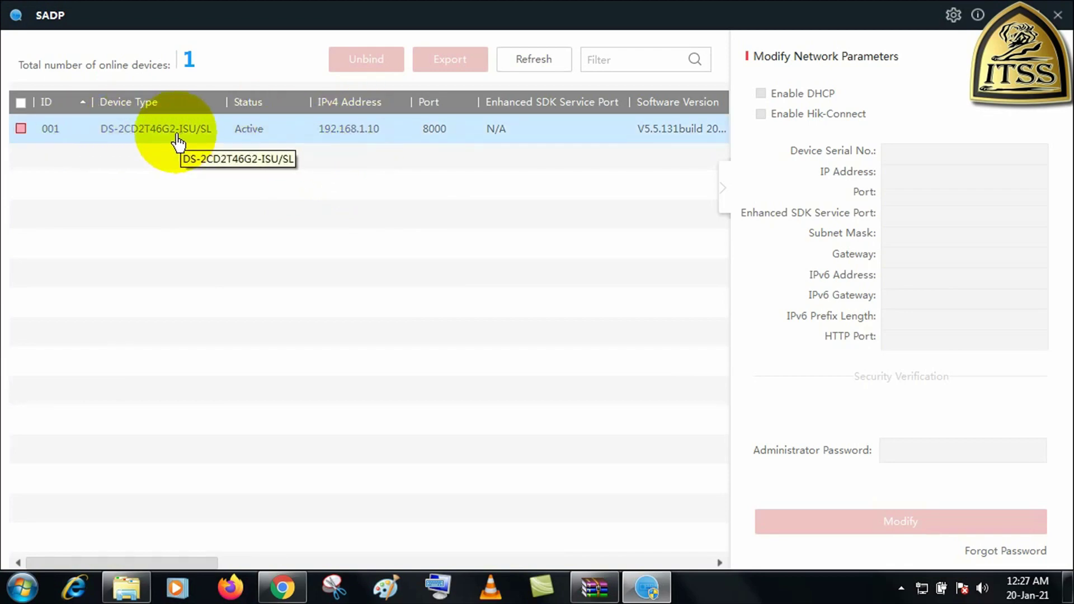
left_click(267, 146)
left_click(297, 135)
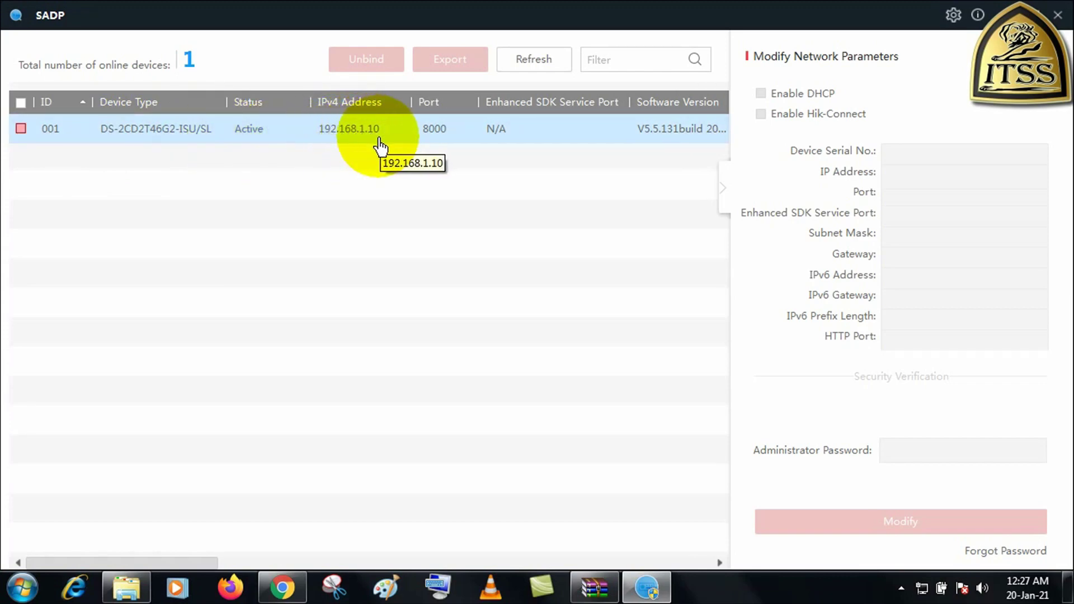
left_click(20, 130)
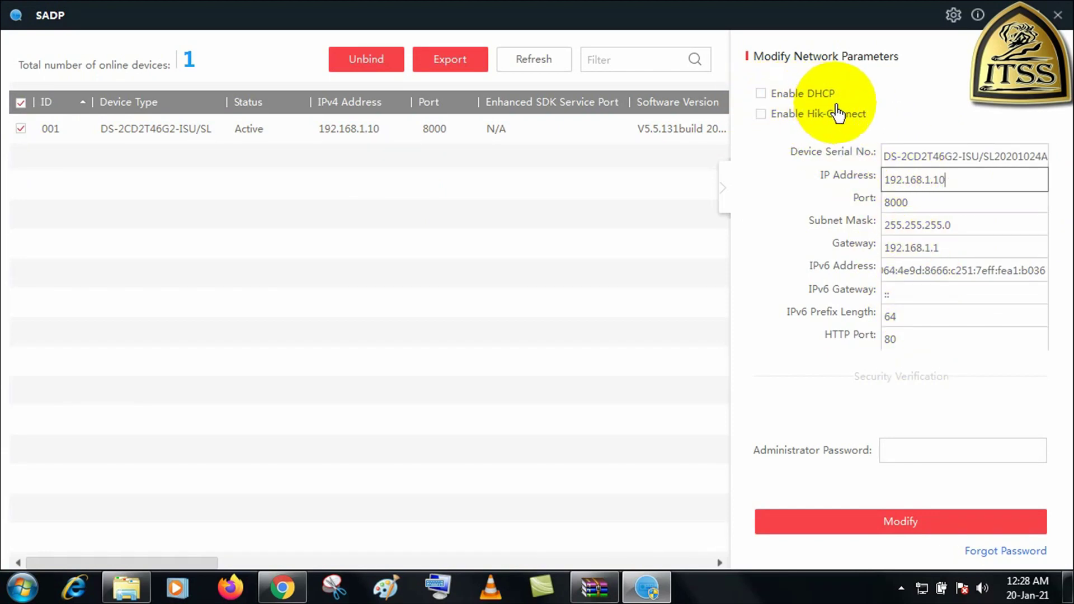
Step: Check Enable DHCP and Enable Hik-Connect for the camera
left_click(762, 95)
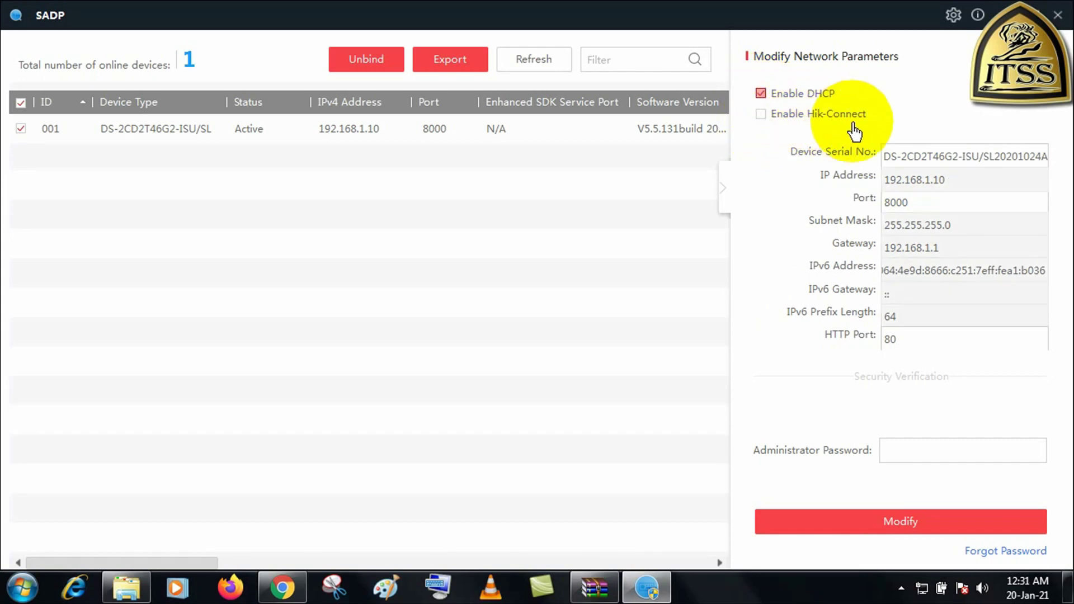
left_click(762, 115)
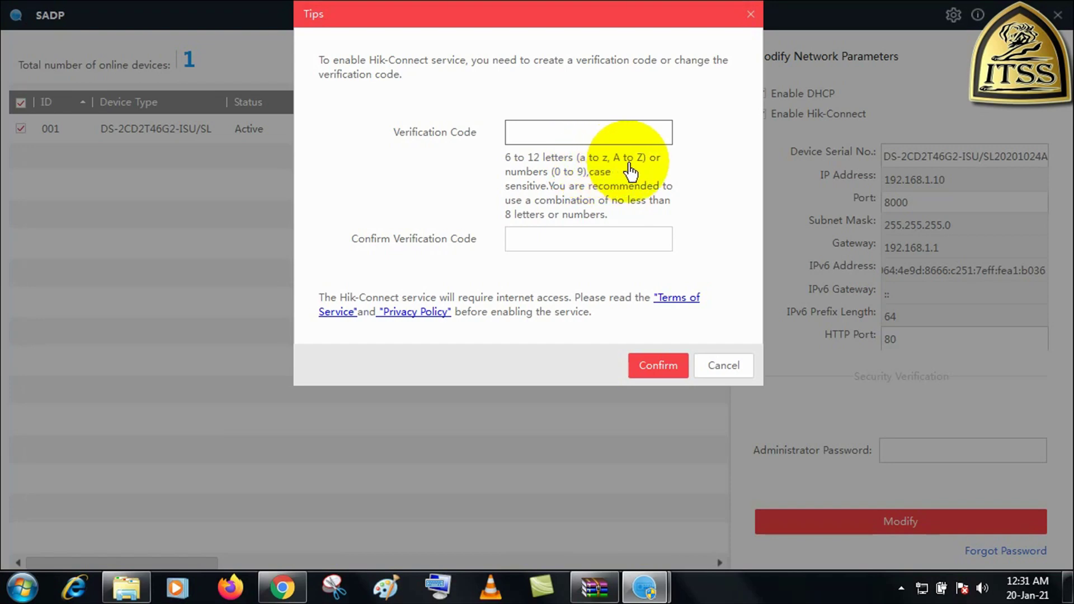
Step: Enter and confirm a Hik-Connect verification code to enable Hik-Connect
key("ctrl+v")
left_click(564, 240)
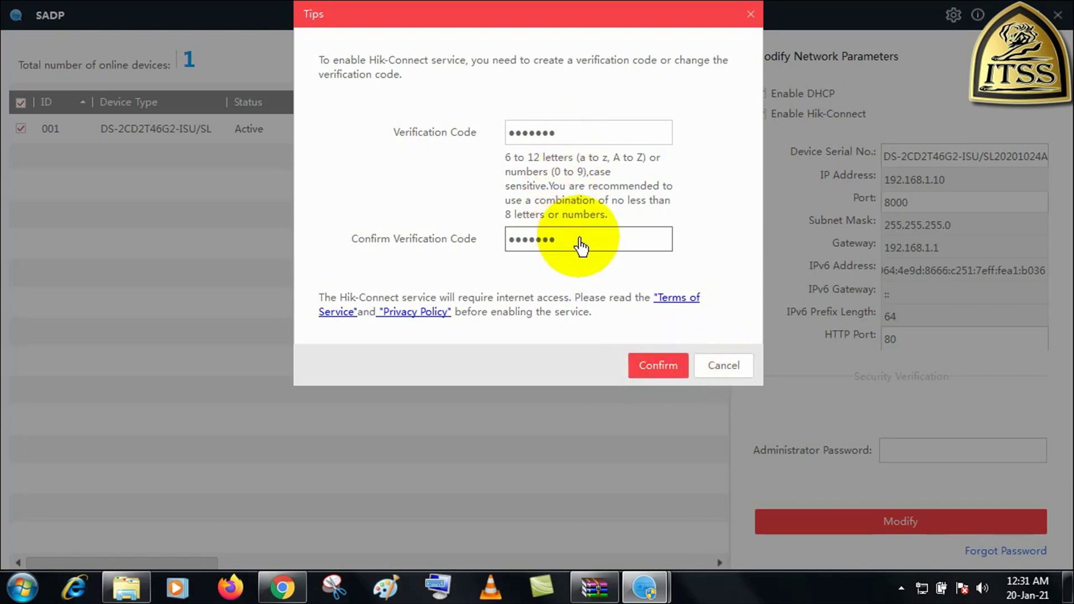
left_click(660, 369)
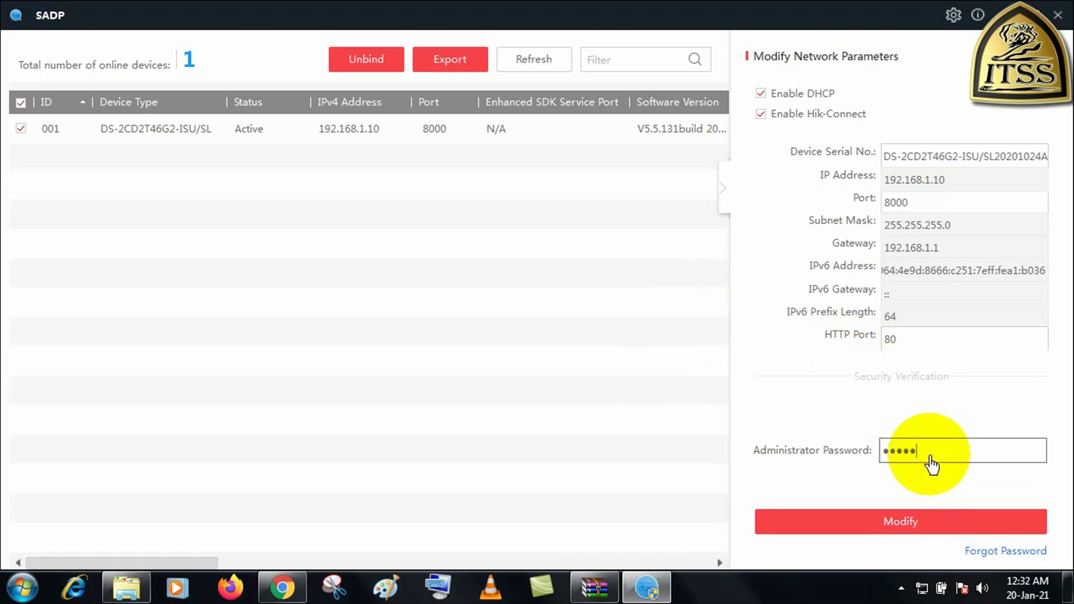
Step: Apply the changes, refresh to see the camera at 192.168.43.152, and open its web page
left_click(888, 531)
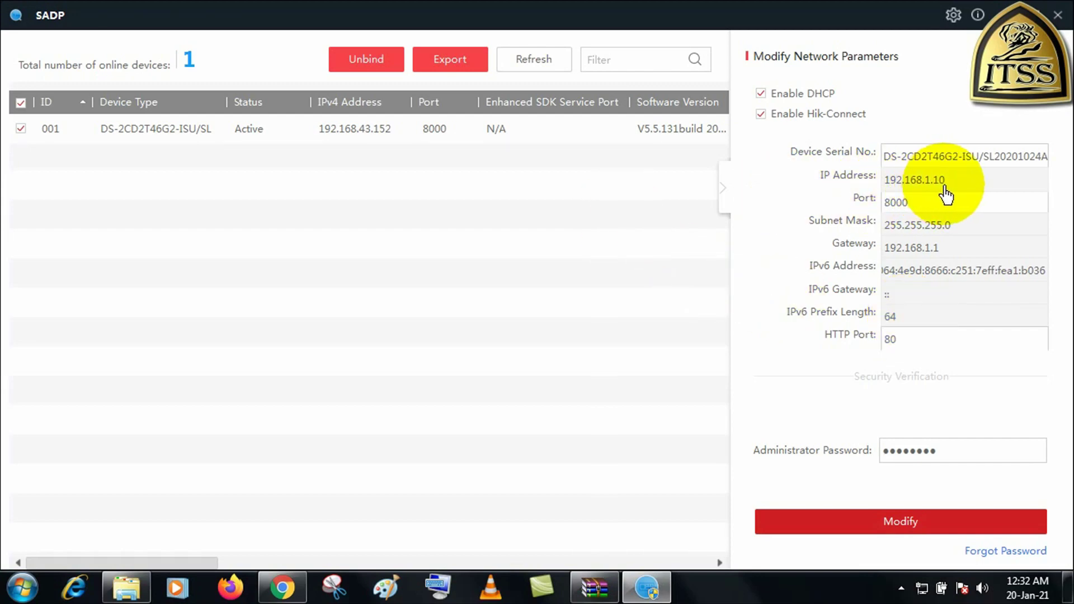
left_click(368, 141)
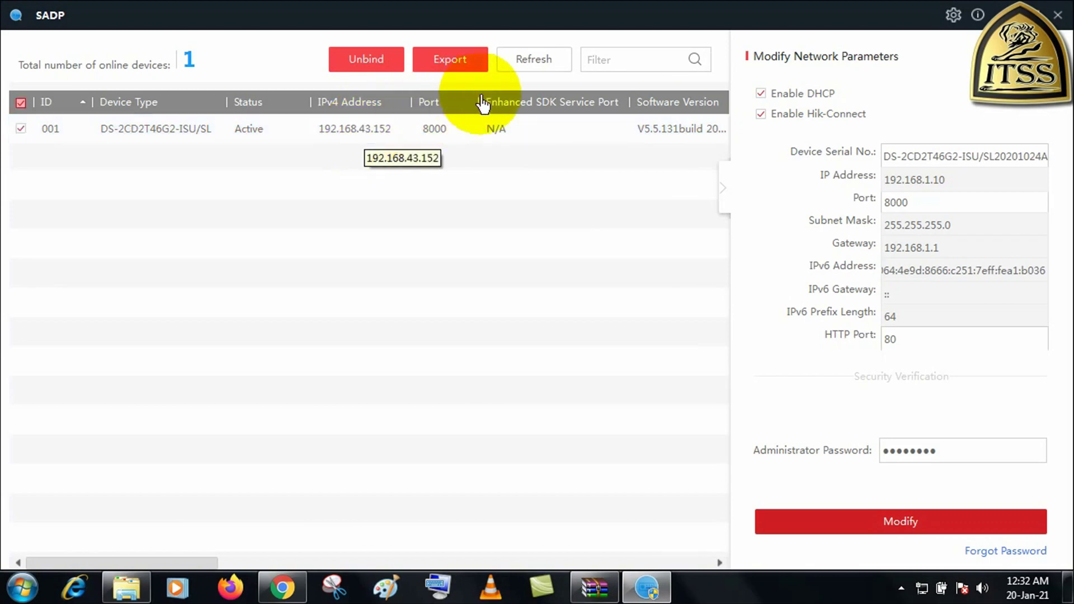
left_click(534, 67)
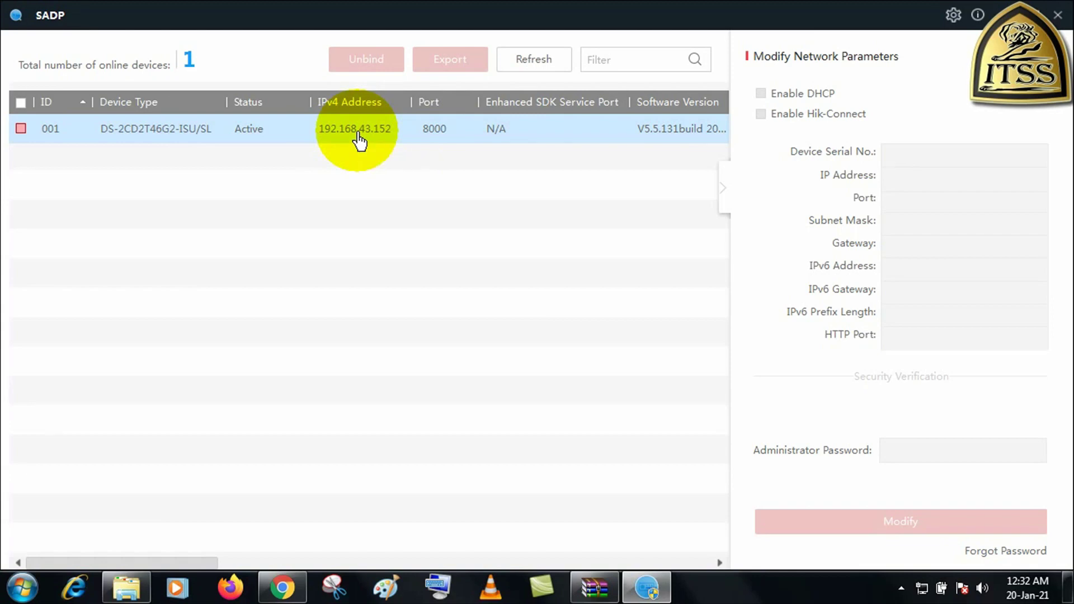
double_click(357, 134)
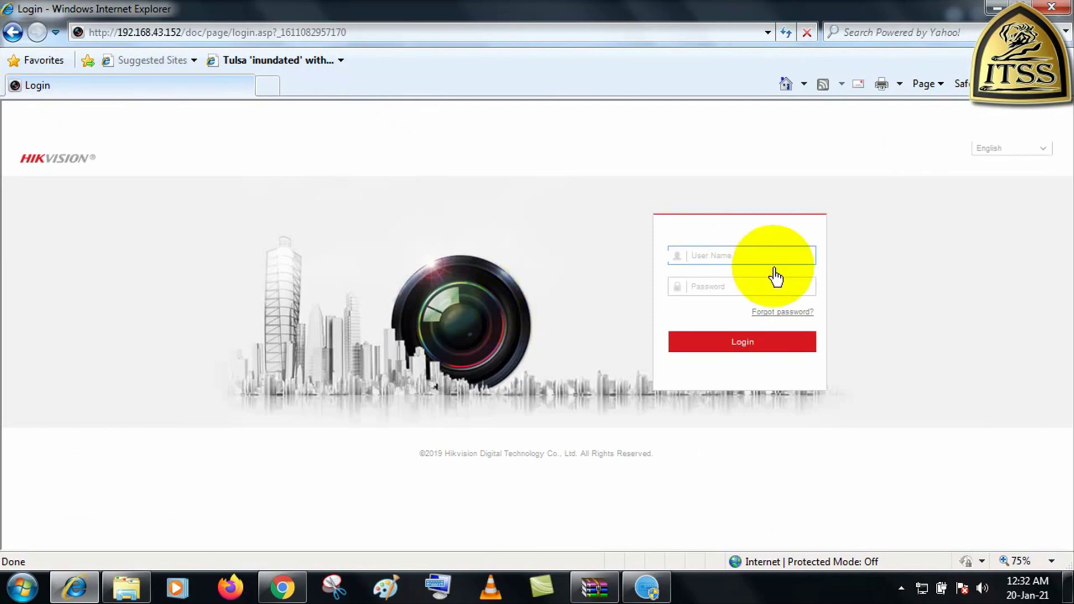
Step: Log in to the camera's web interface as admin with the camera password
left_click(736, 271)
type("admin")
left_click(744, 290)
type("*******")
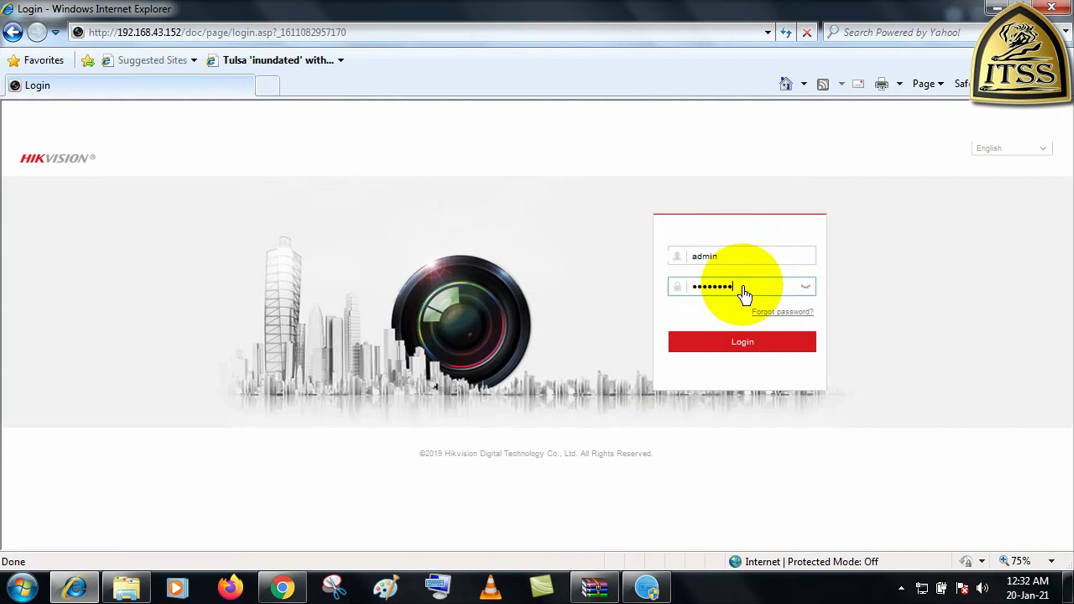
left_click(774, 354)
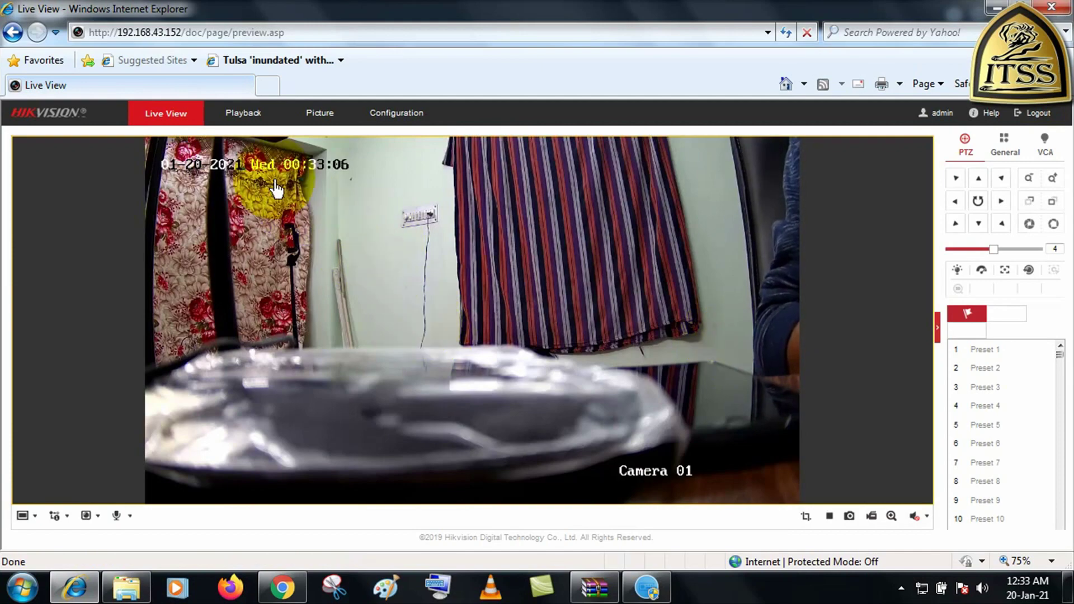
Step: Open Configuration to confirm Hik-Connect is enabled and registered Online
left_click(396, 112)
left_click(996, 8)
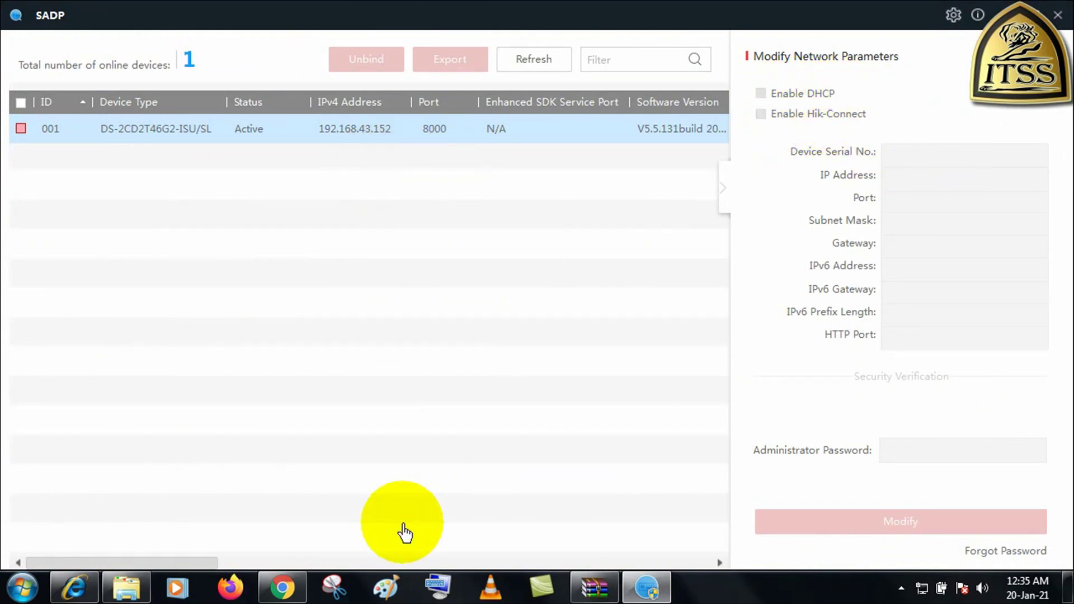
left_click(74, 588)
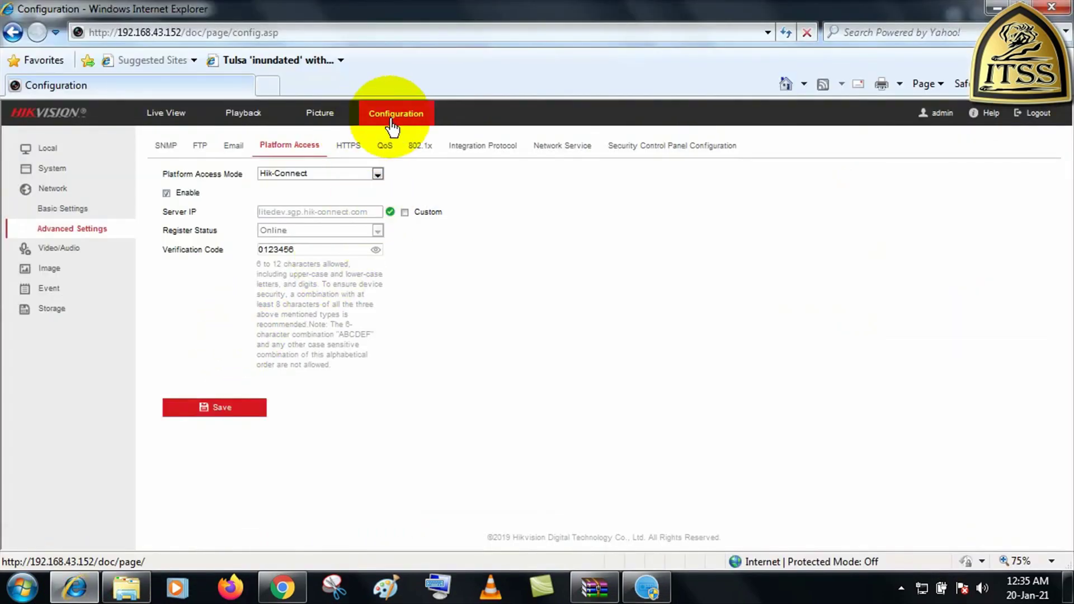
Step: Review the camera's basic network settings, then set Platform Access mode to Hik-Connect and save
left_click(67, 208)
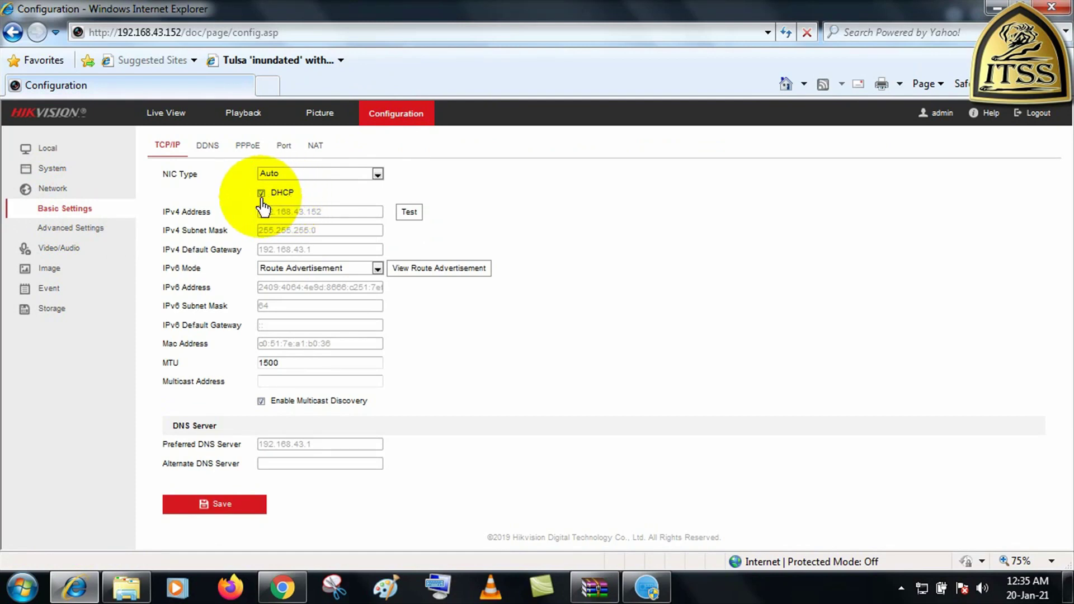
left_click(83, 230)
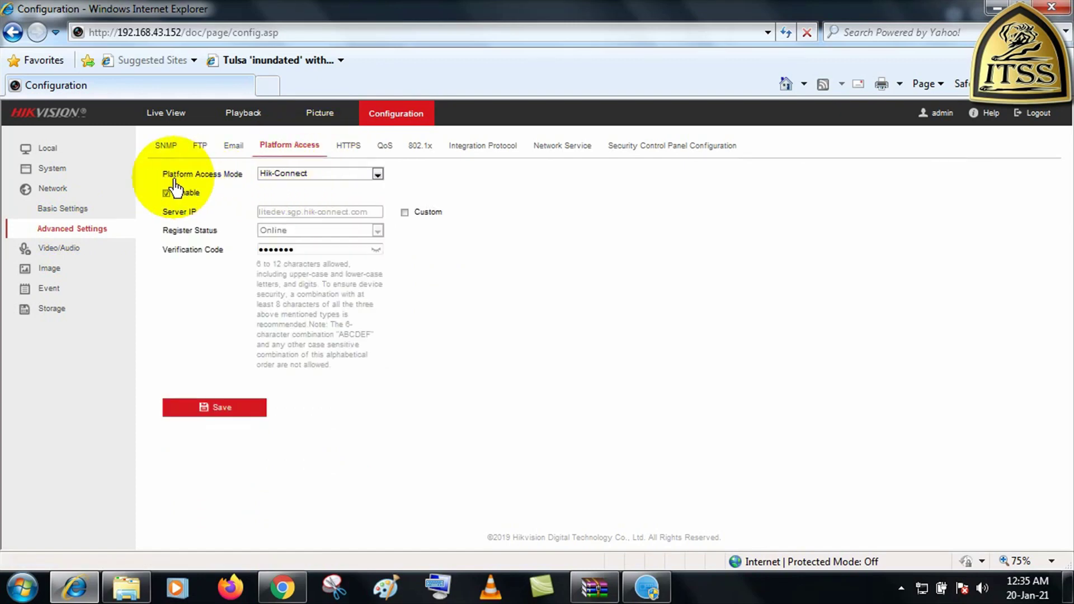
left_click(379, 175)
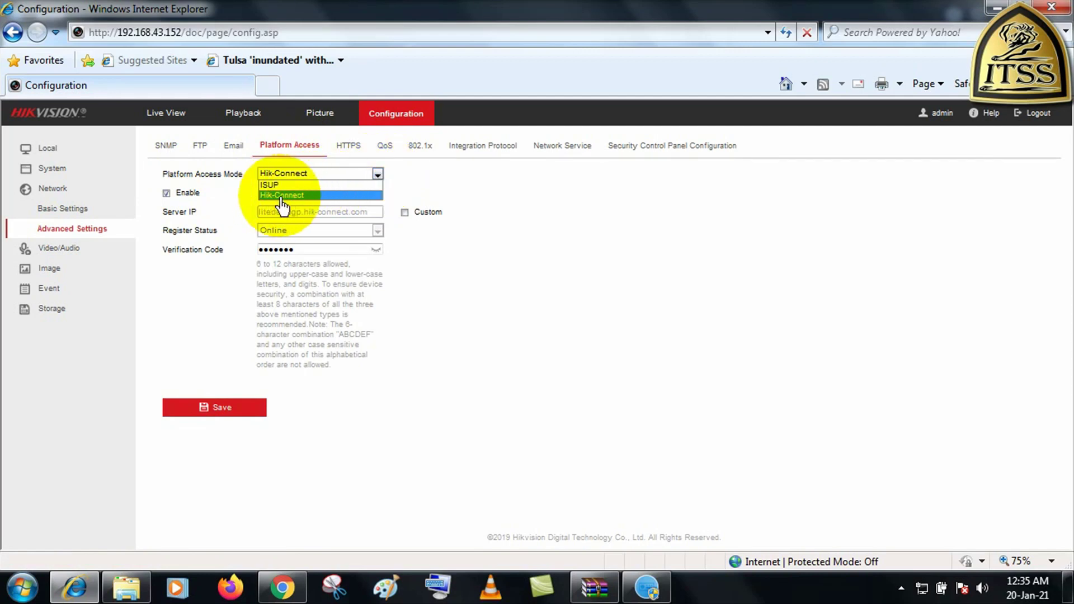
left_click(330, 196)
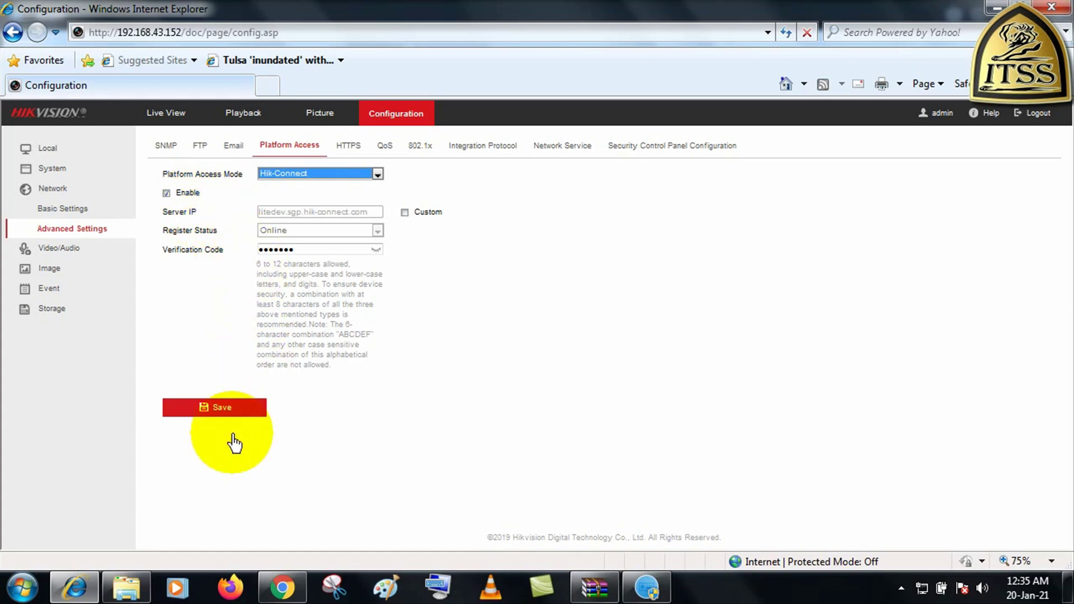
left_click(232, 411)
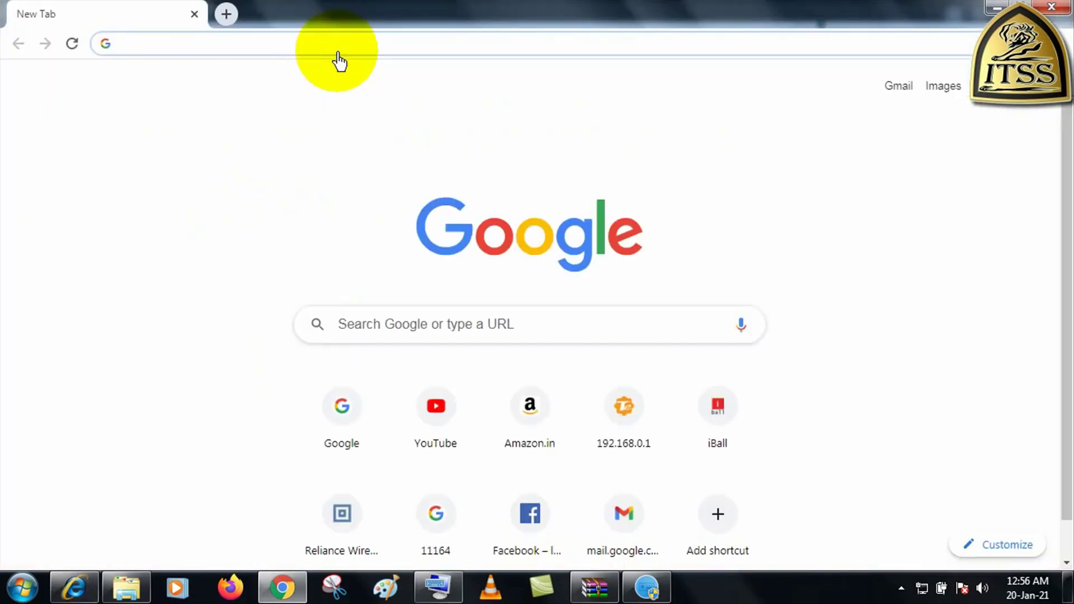
Step: Search Google for 'hikconnect' and open the official Hik-Connect website
type("google.com")
key("Return")
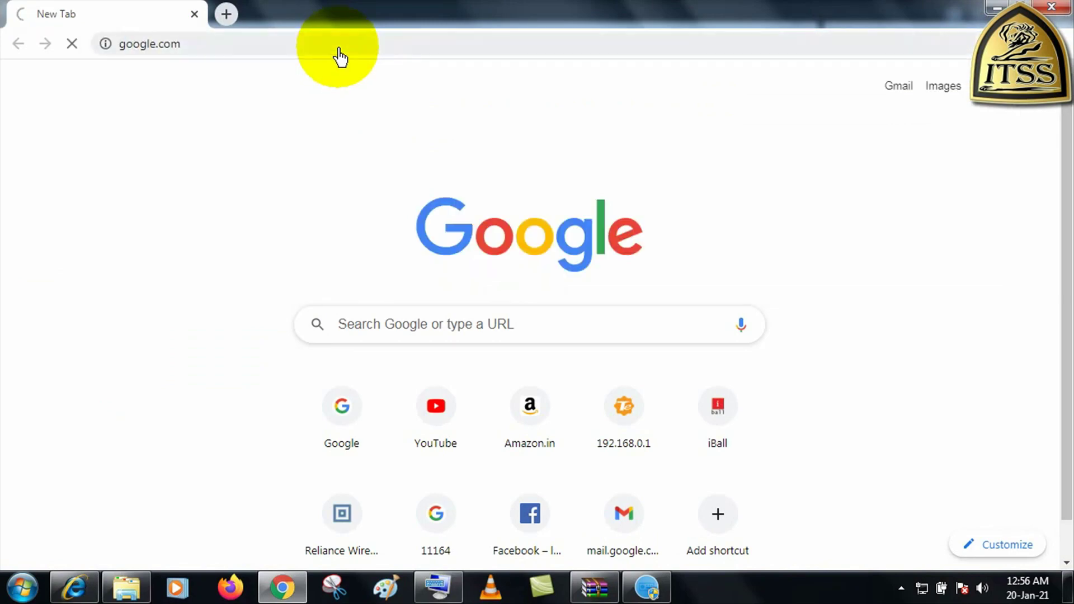
left_click(378, 316)
type("hik")
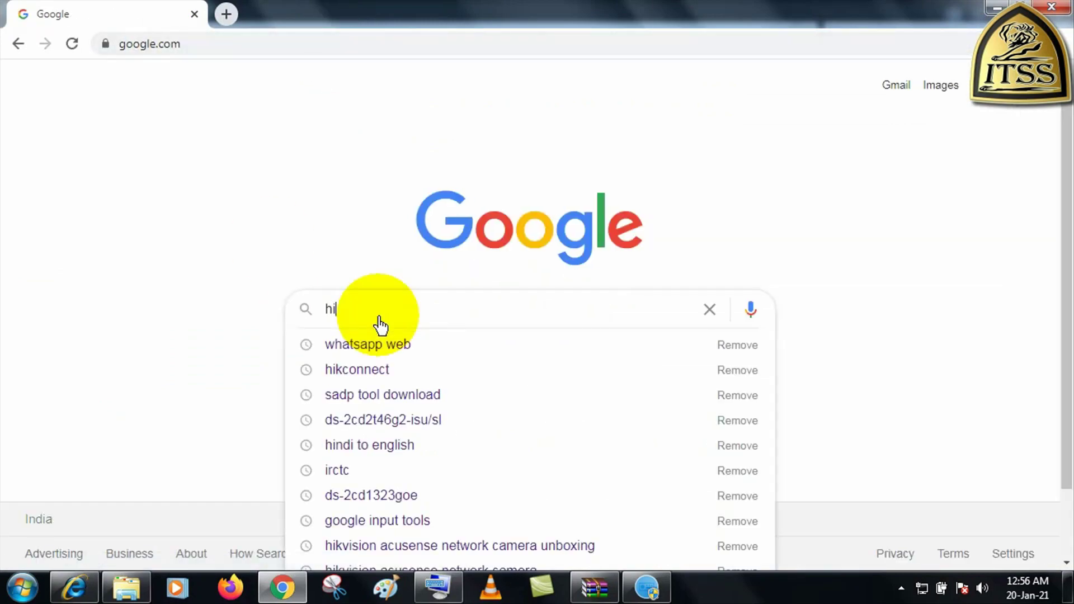
key("Down")
key("Return")
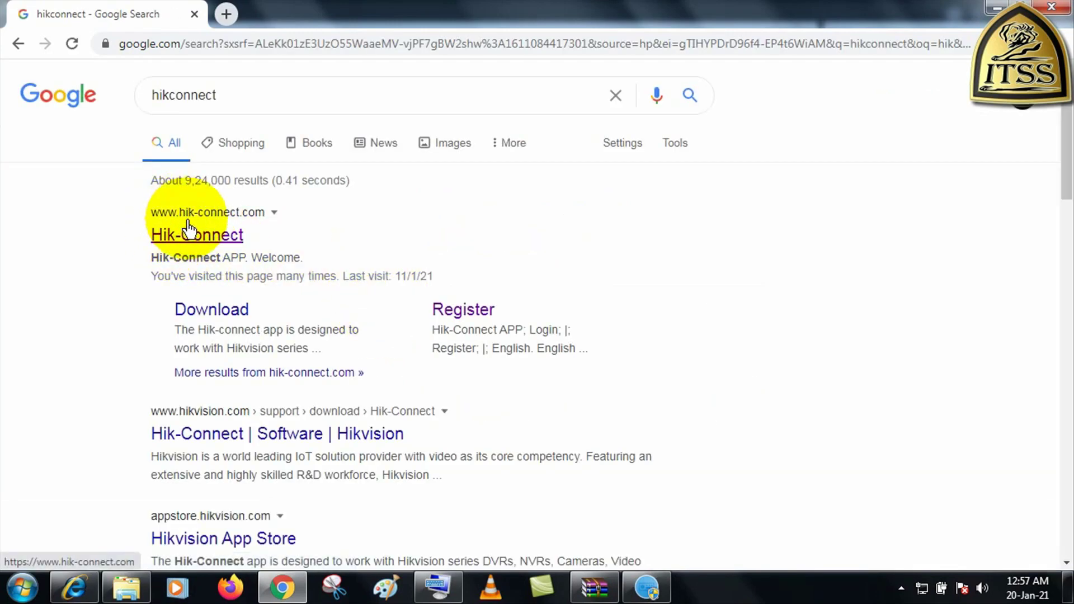
left_click(241, 233)
left_click(160, 236)
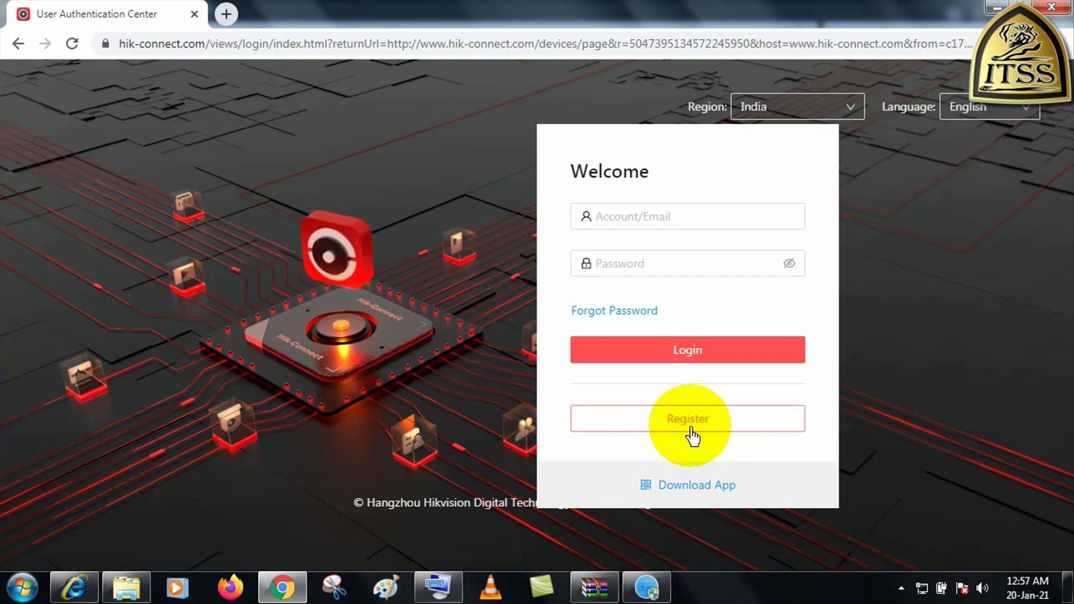
Step: Start a new Hik-Connect account, entering a user name, password and password confirmation
left_click(716, 421)
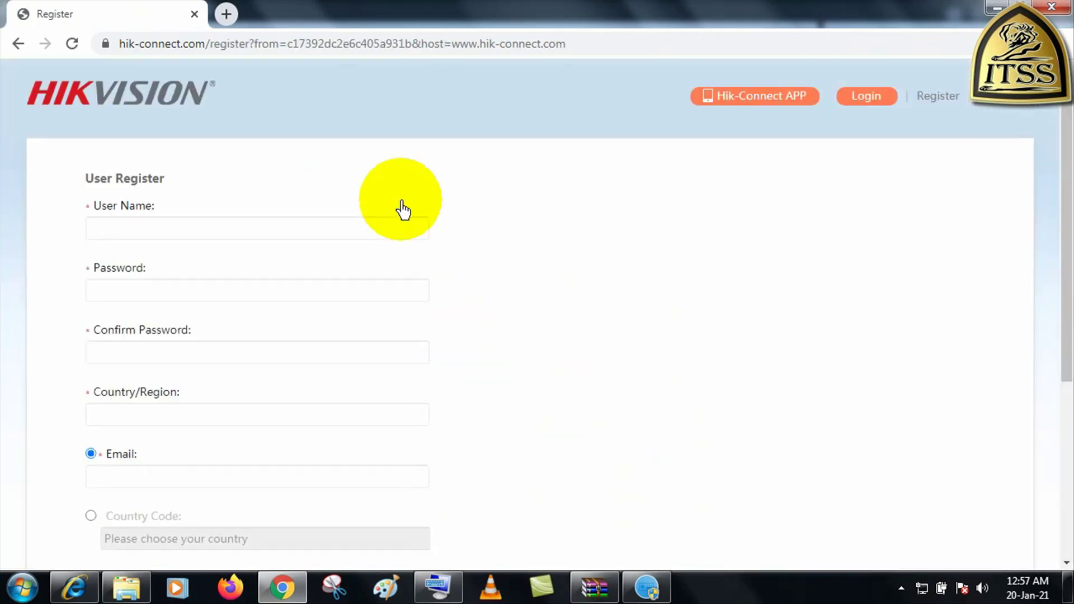
scroll(492, 156, "down", 2)
left_click(274, 145)
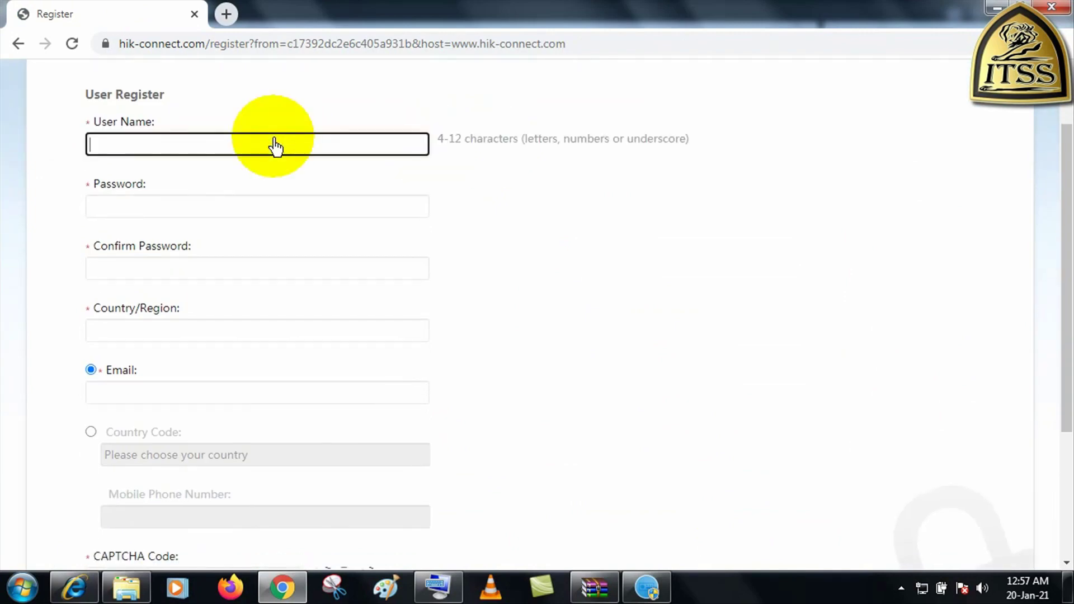
type("itss")
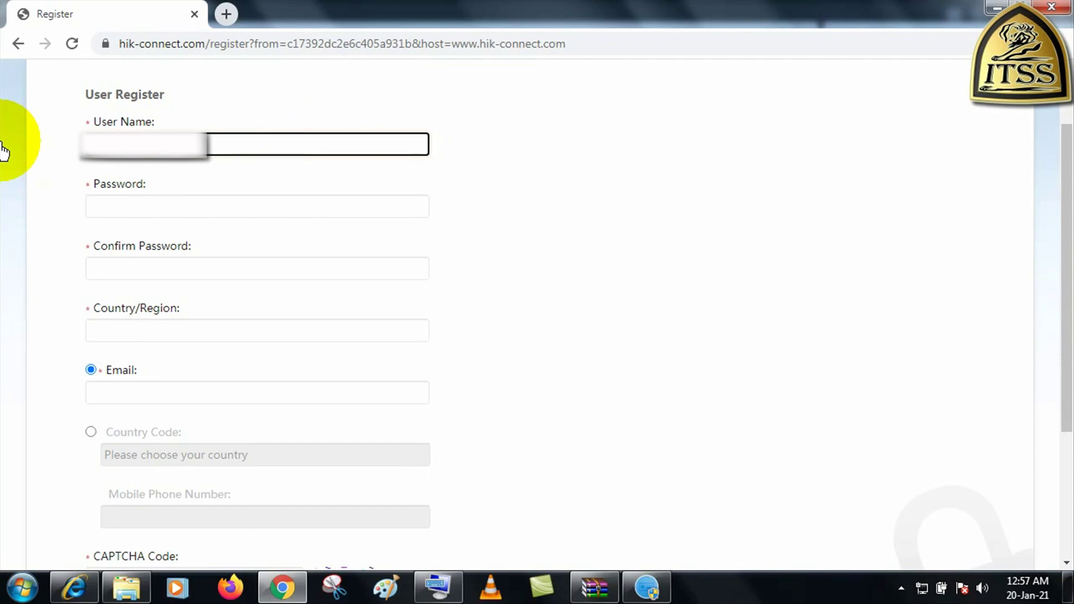
left_click(168, 206)
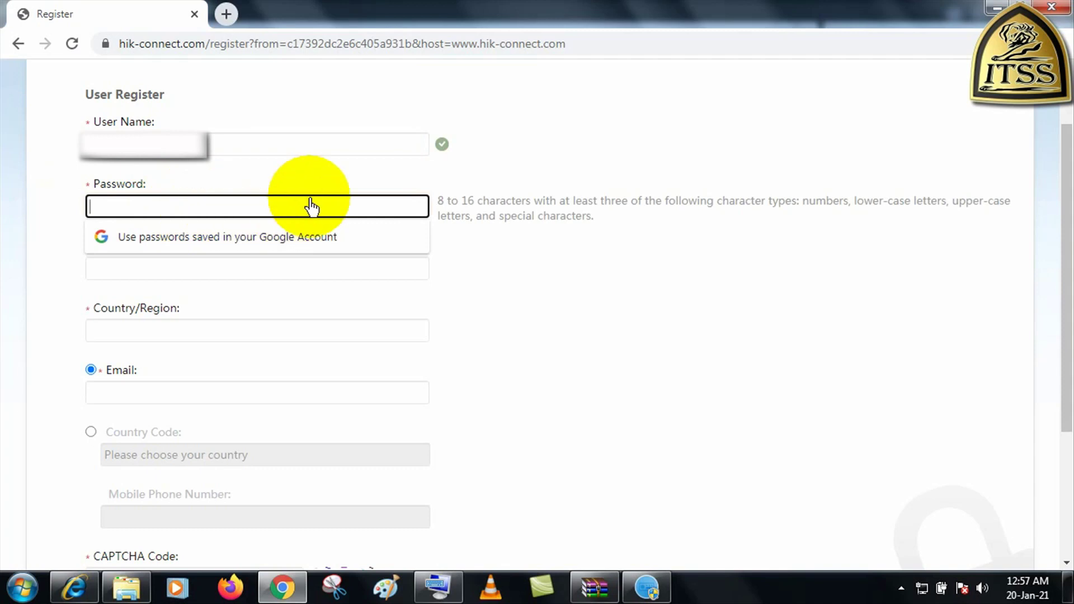
type("••")
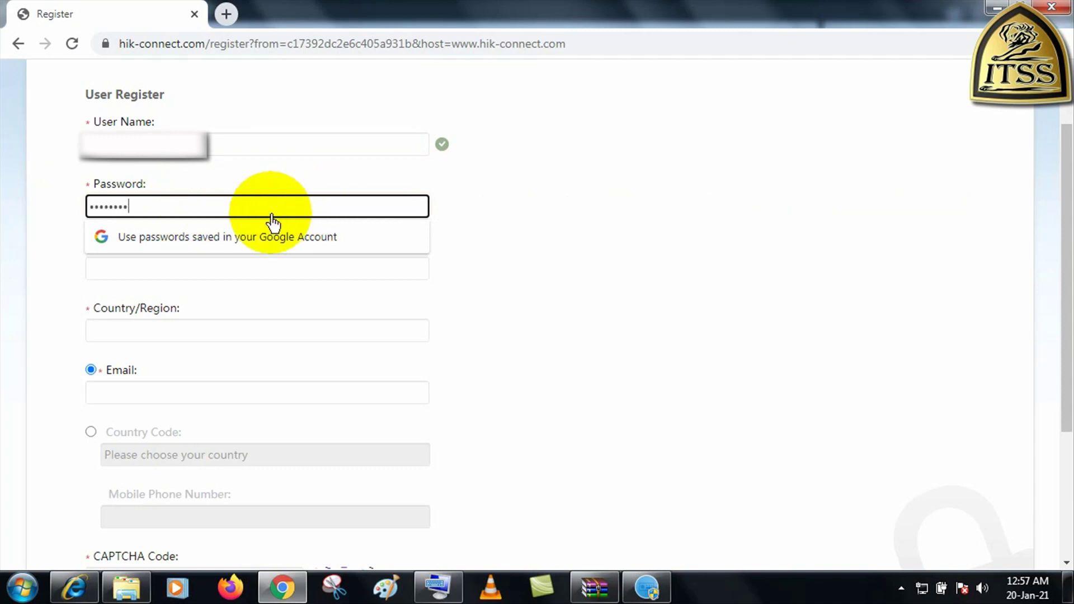
left_click(178, 270)
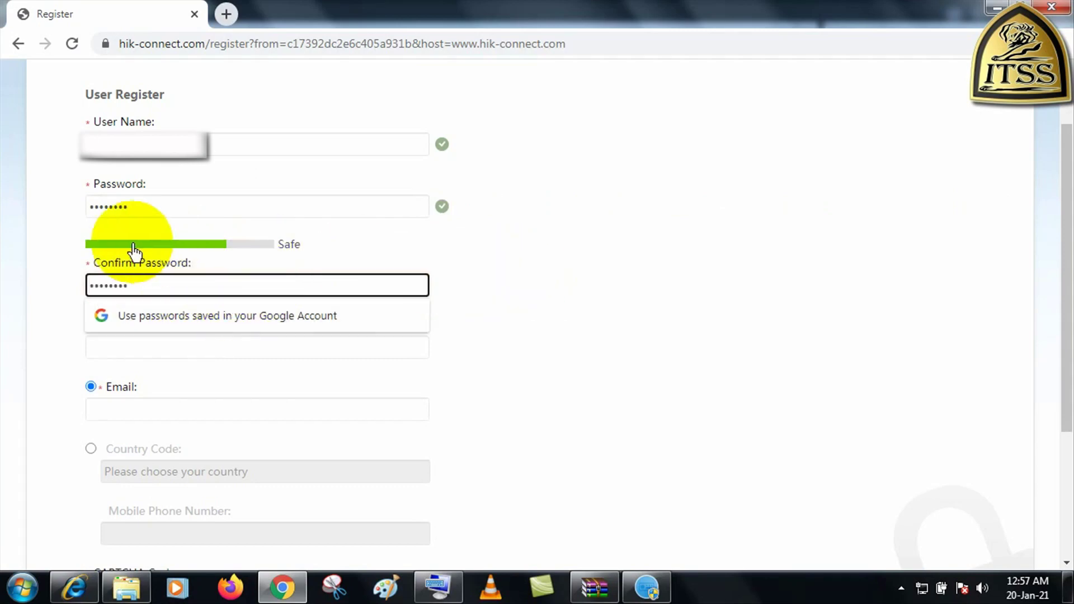
left_click(550, 247)
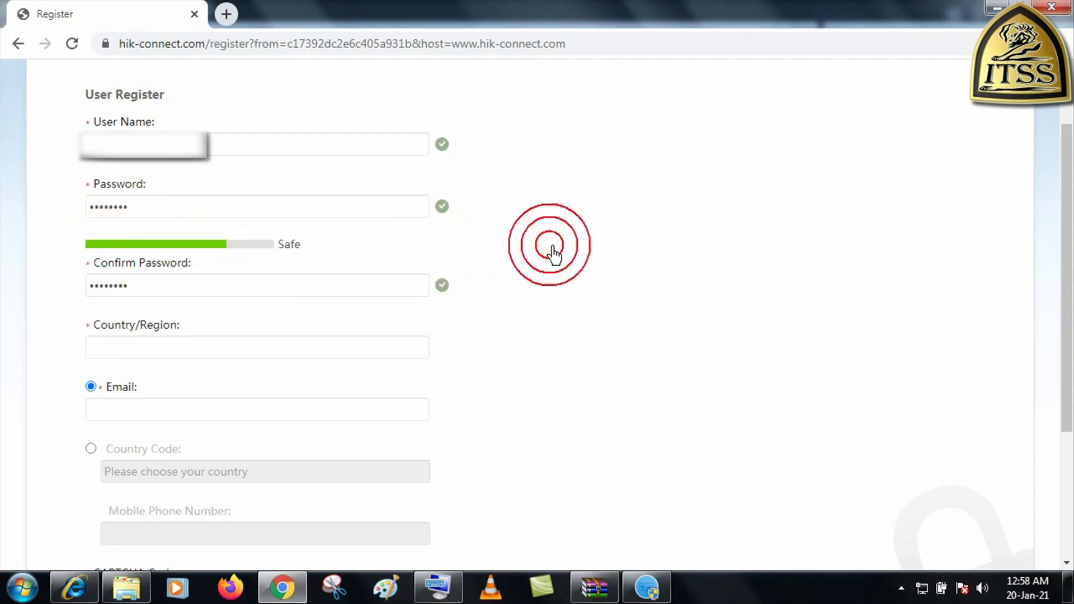
Step: Set the account's country to India from the Asia region list
scroll(475, 274, "down", 1)
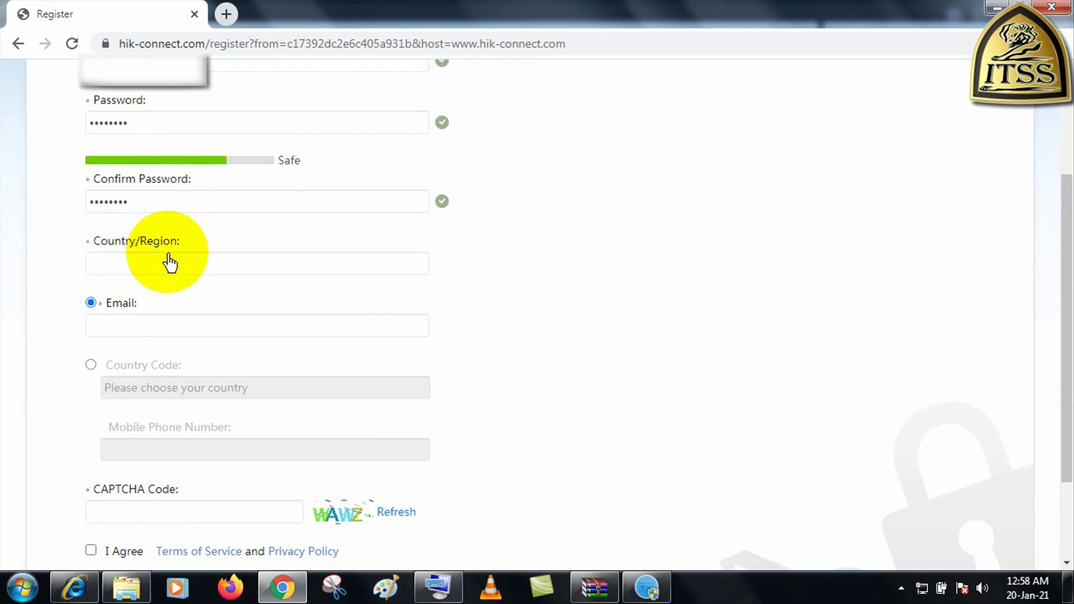
left_click(201, 271)
left_click(549, 252)
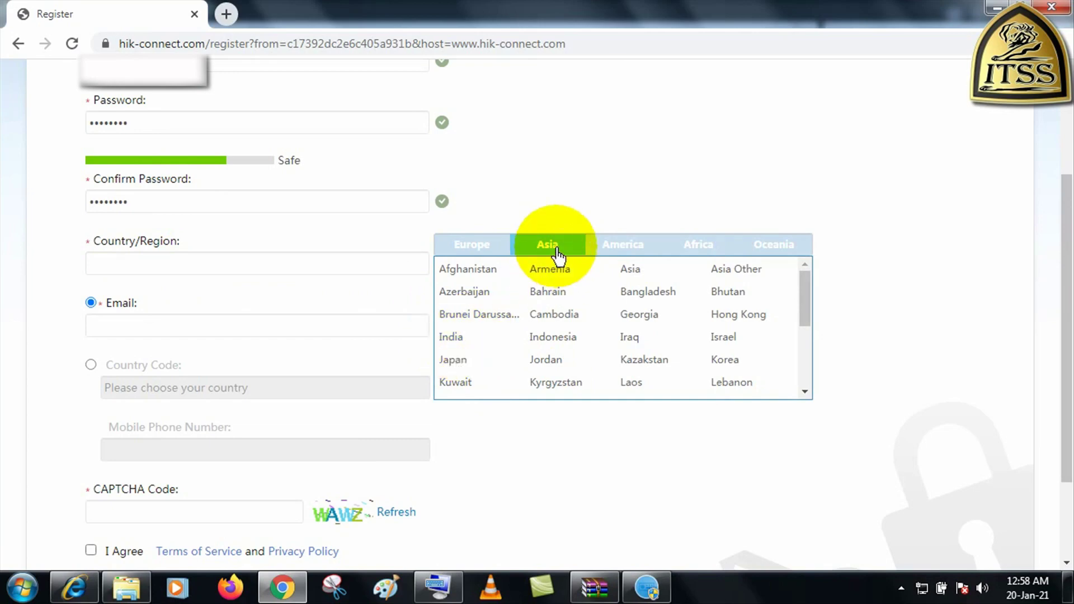
left_click(448, 338)
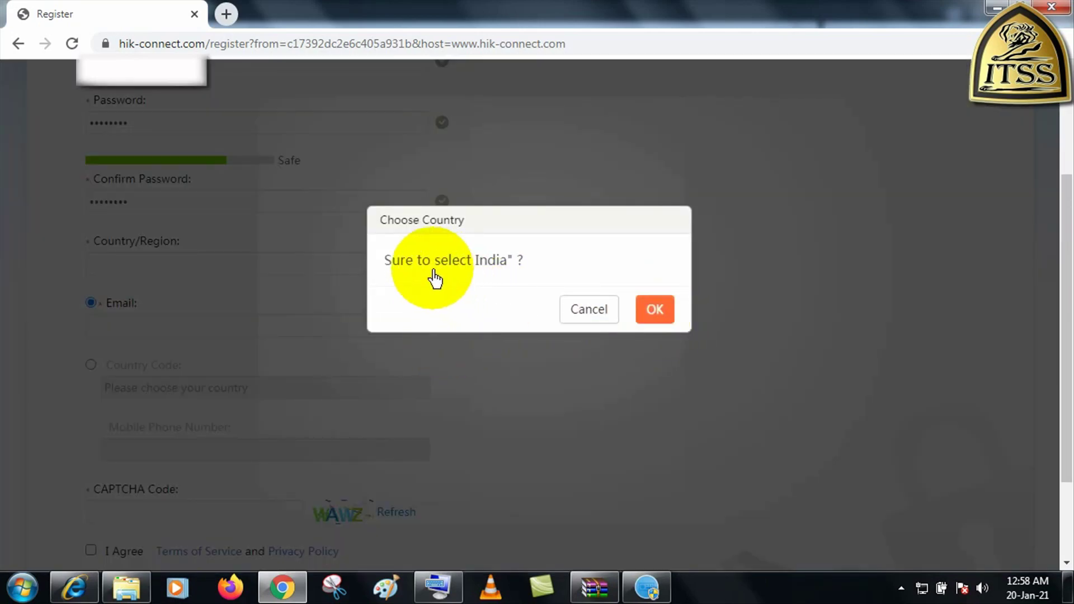
left_click(653, 330)
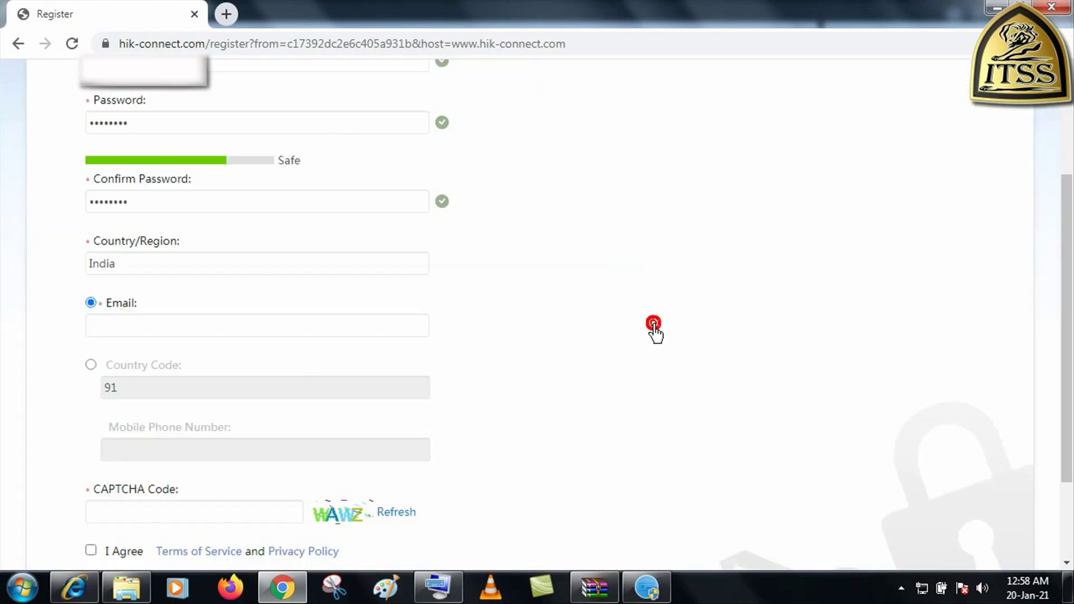
Step: Register by mobile phone, entering the number and CAPTCHA, accepting the terms, and submitting
scroll(214, 274, "down", 2)
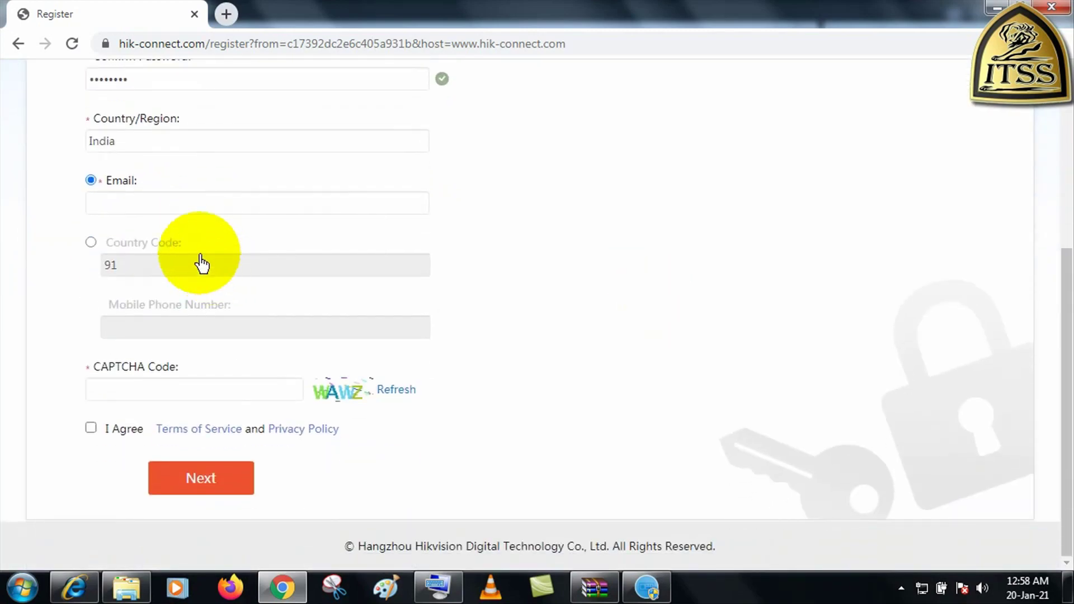
left_click(120, 206)
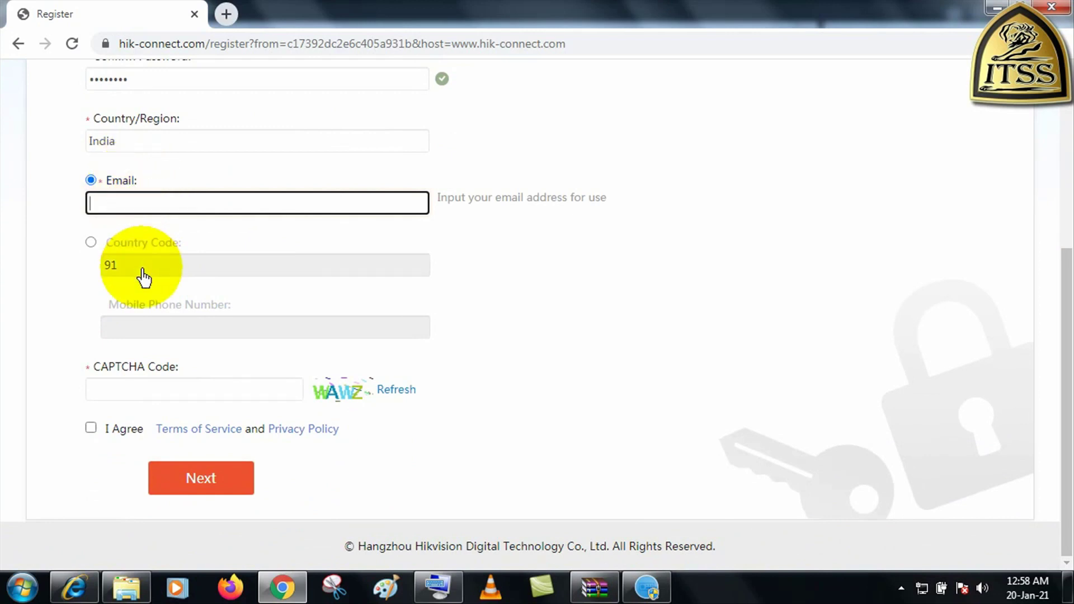
left_click(91, 243)
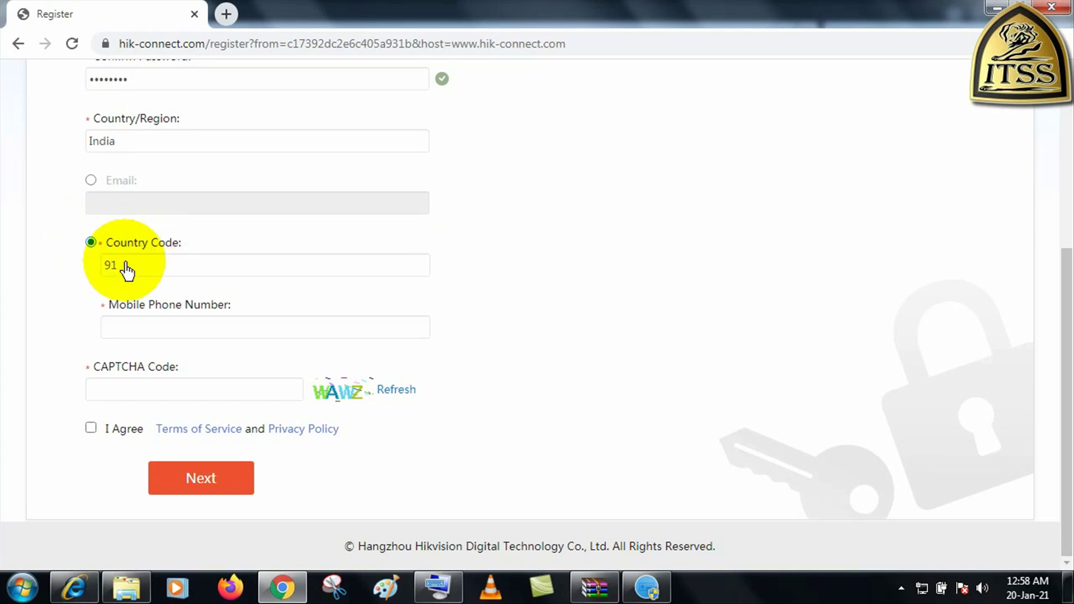
left_click(149, 330)
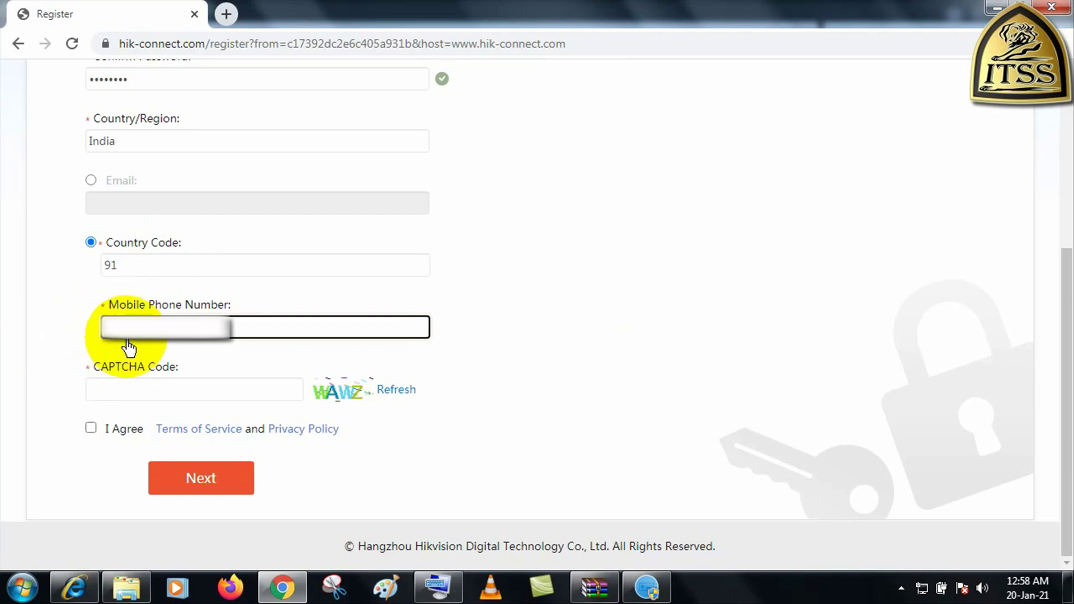
left_click(195, 398)
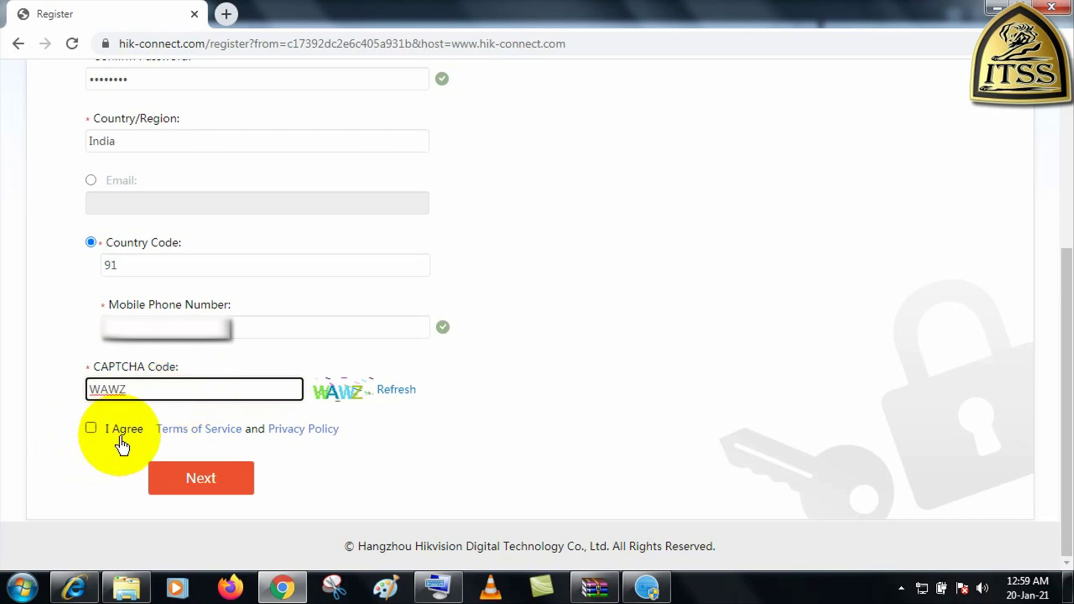
left_click(92, 429)
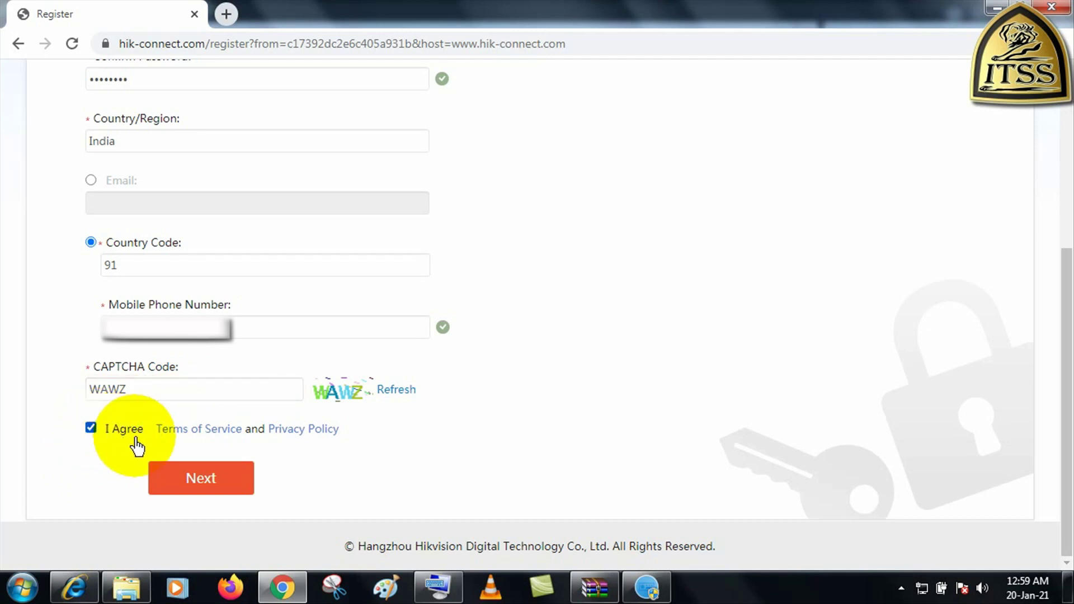
left_click(208, 484)
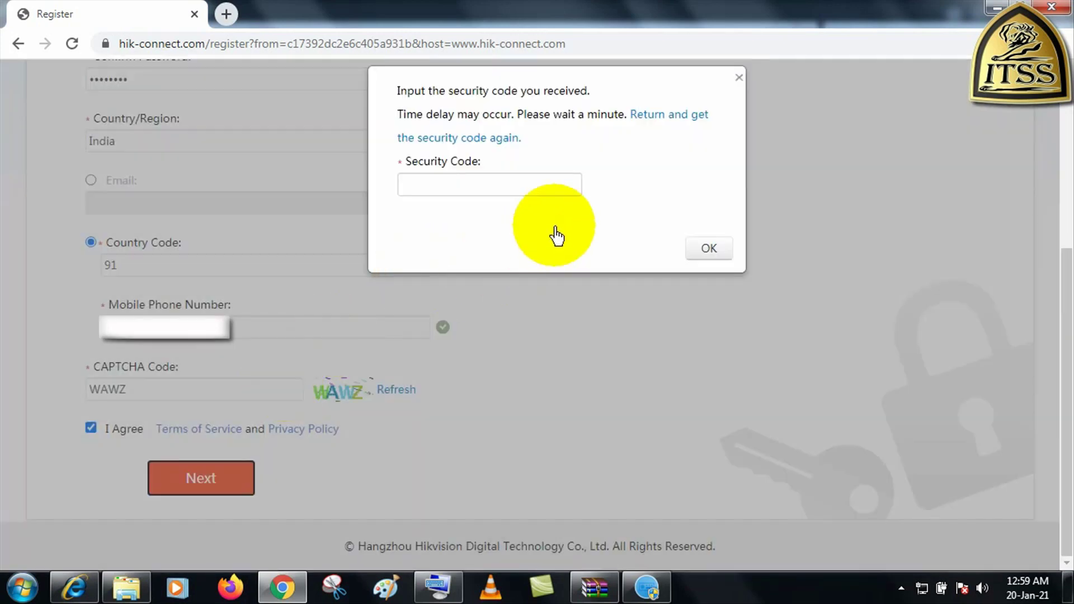
Step: Enter the SMS security code and confirm it to complete account registration
left_click(519, 192)
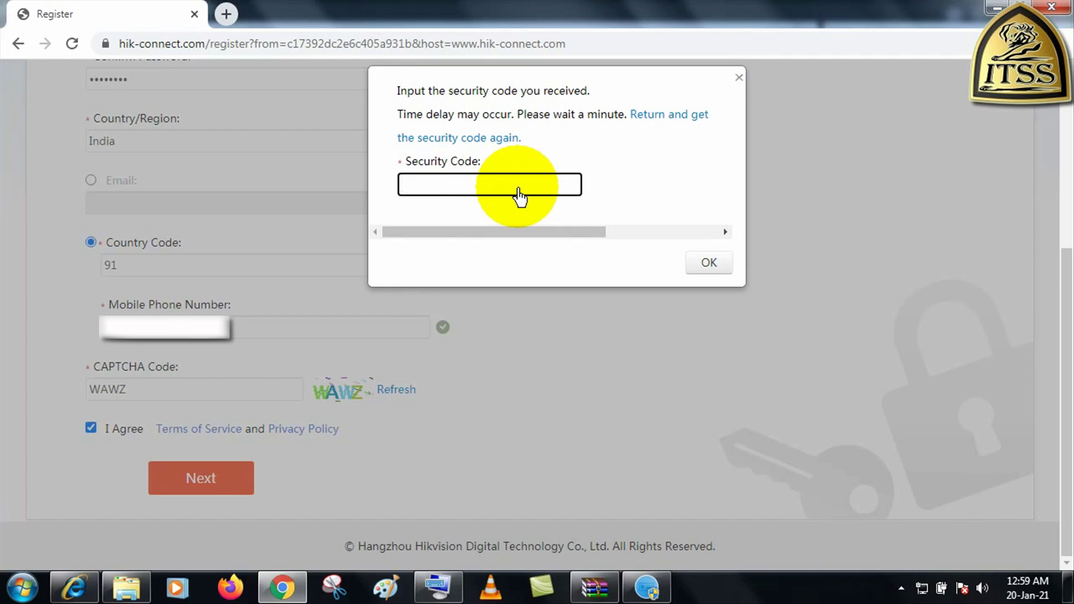
type("7572")
left_click(709, 262)
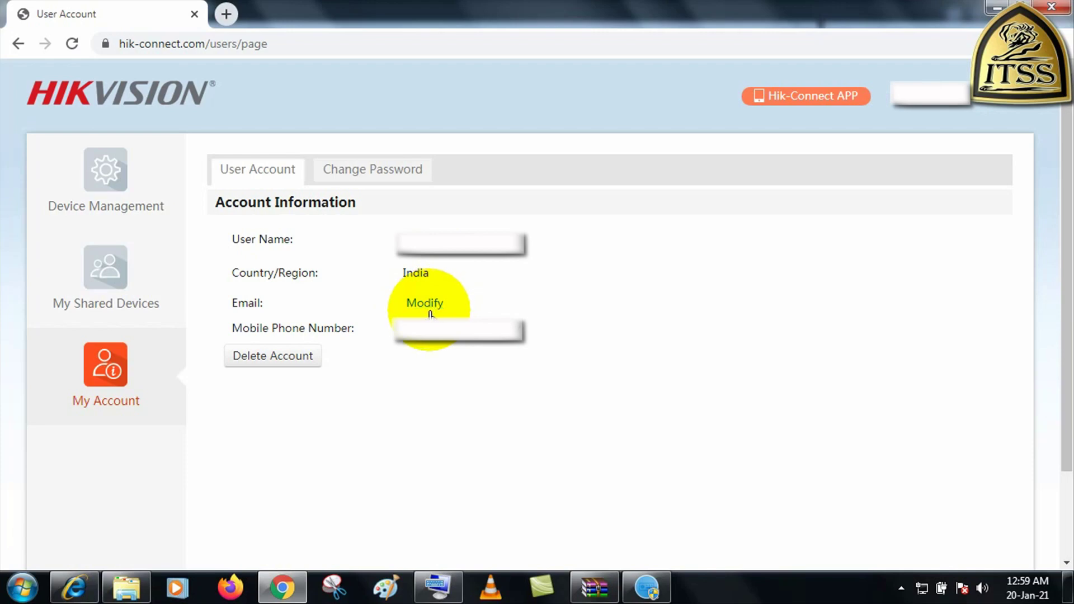
Step: Open the Add Device dialog from Device Management and bring up SADP Tool
left_click(117, 190)
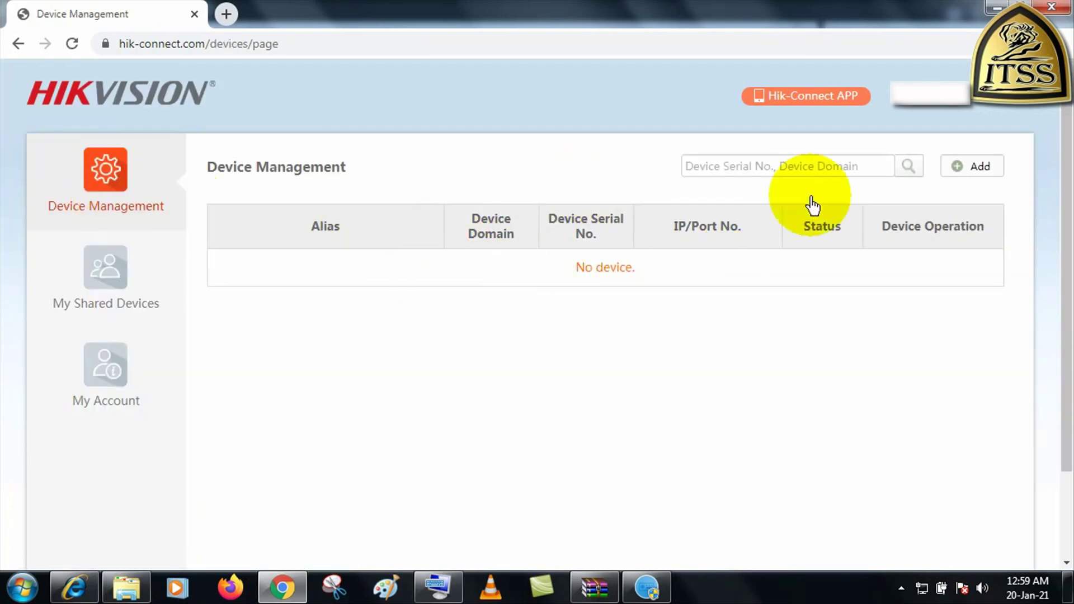
left_click(985, 179)
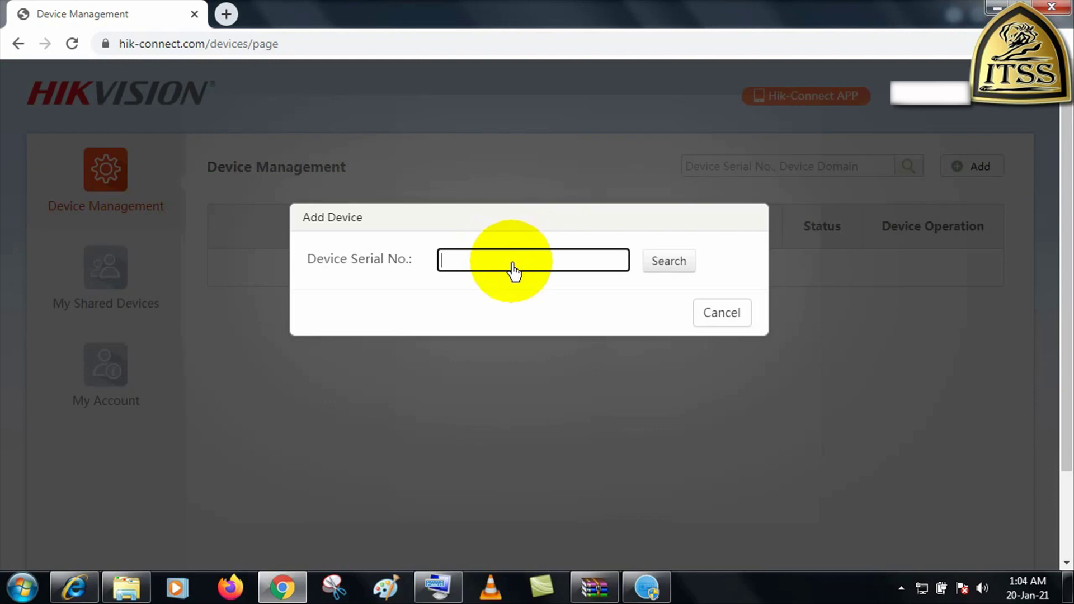
left_click(668, 593)
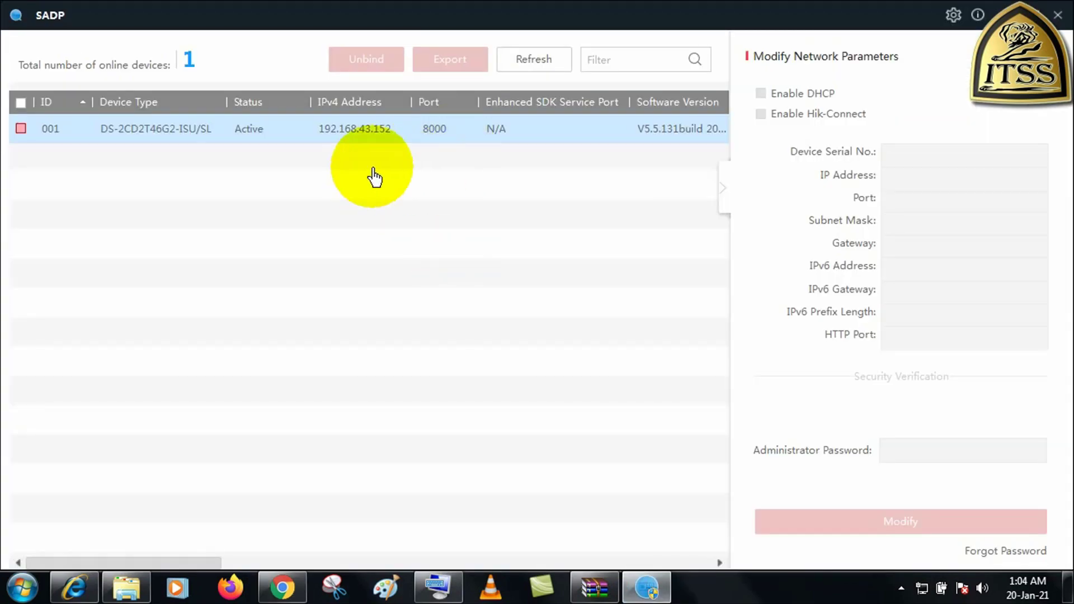
Step: Select the camera in SADP Tool and widen the Device Serial No. column to read its full serial
left_click(21, 130)
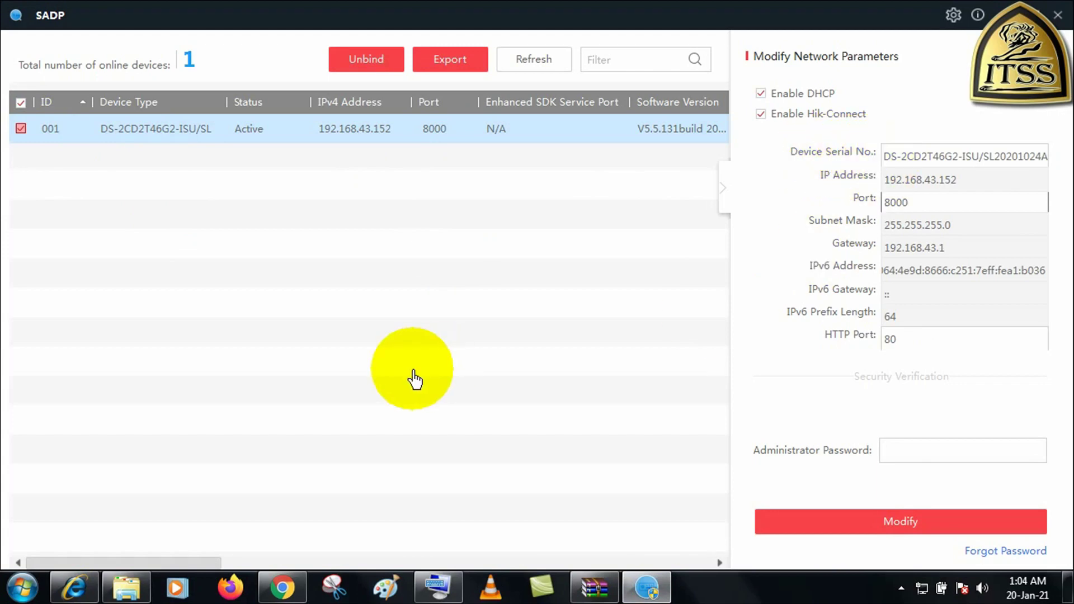
left_click_drag(197, 565, 394, 566)
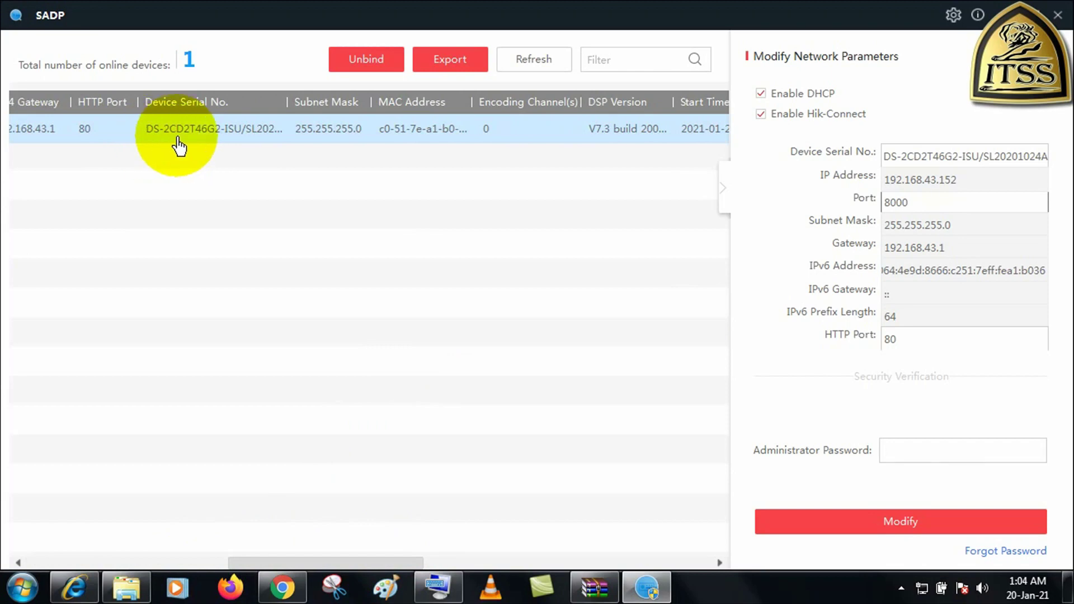
left_click_drag(284, 109, 418, 110)
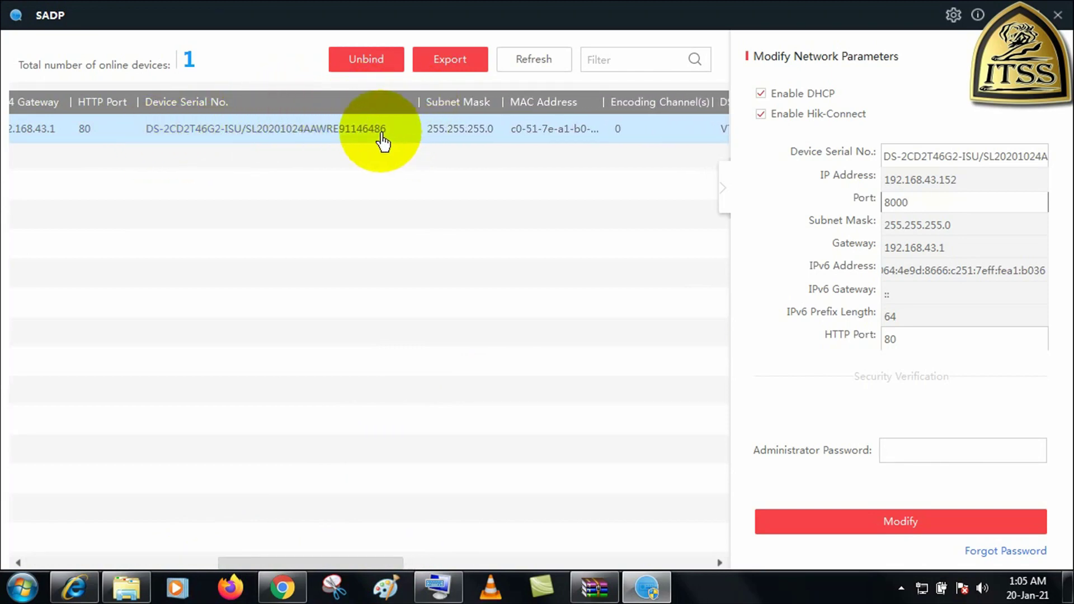
left_click(341, 139)
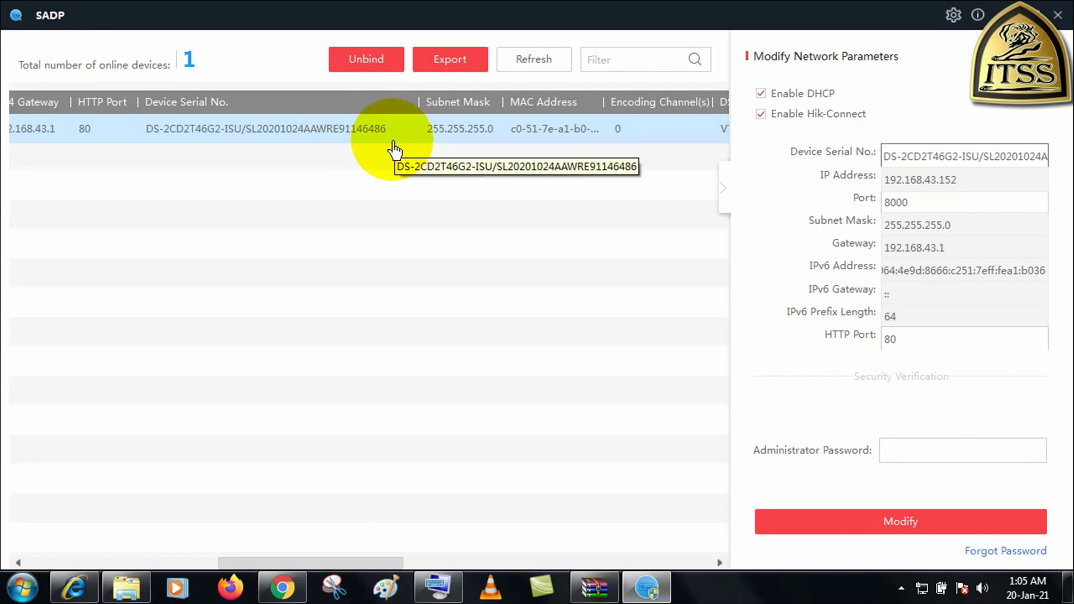
left_click(296, 576)
left_click(496, 269)
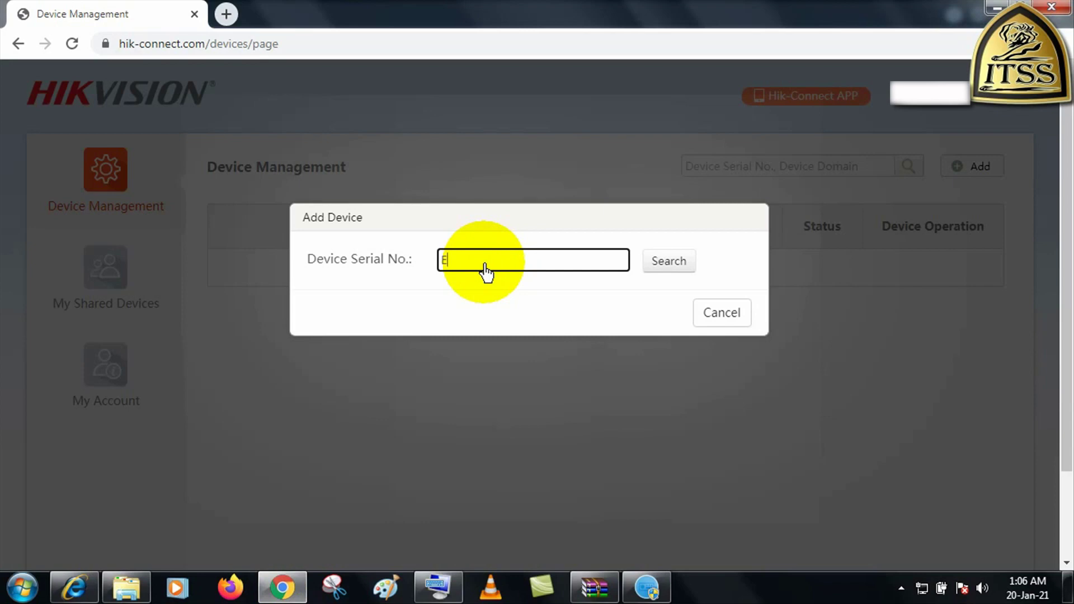
Step: Look up the camera by serial E91146486 and bring up its verification code field
type("E91146486")
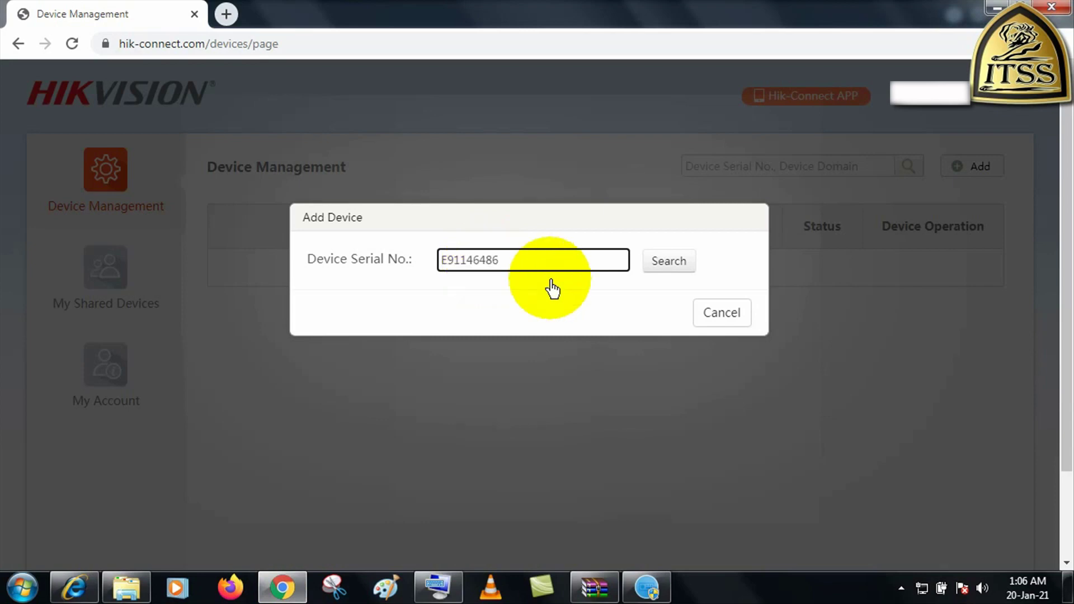
left_click(658, 271)
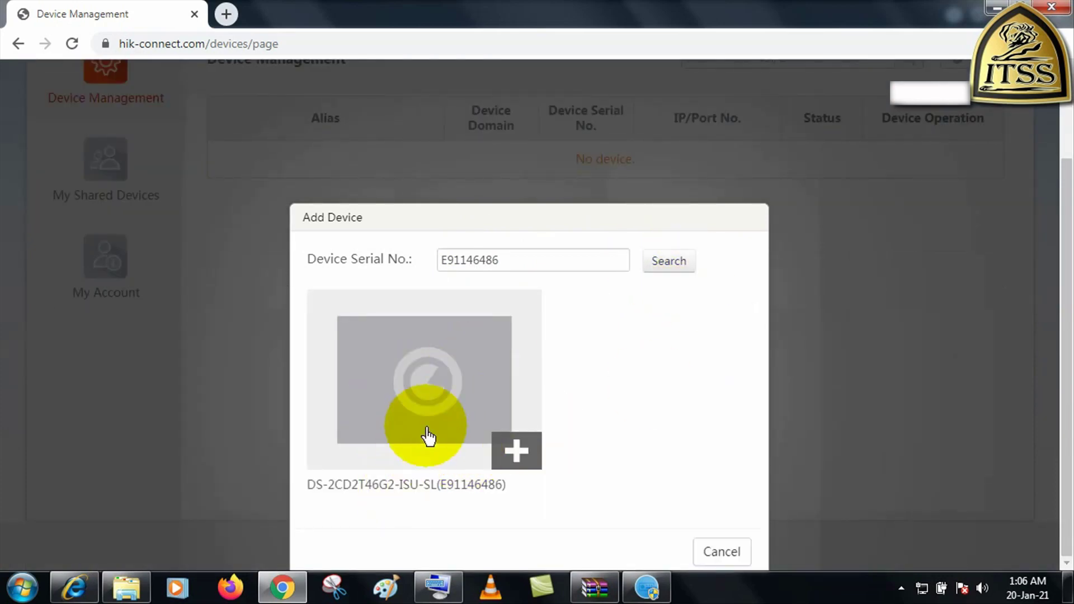
left_click_drag(310, 487, 499, 488)
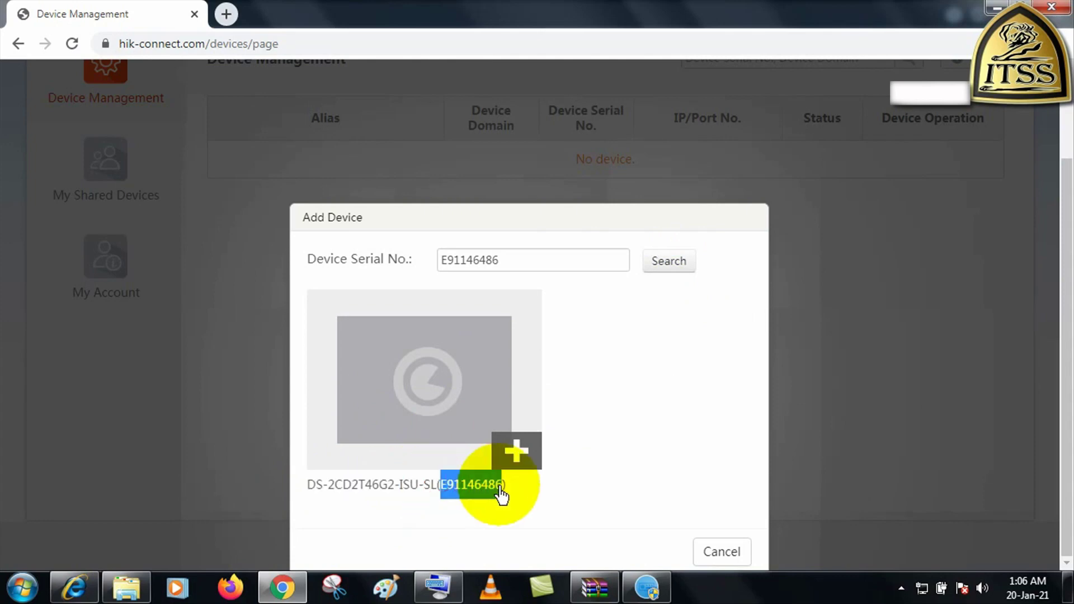
left_click(520, 460)
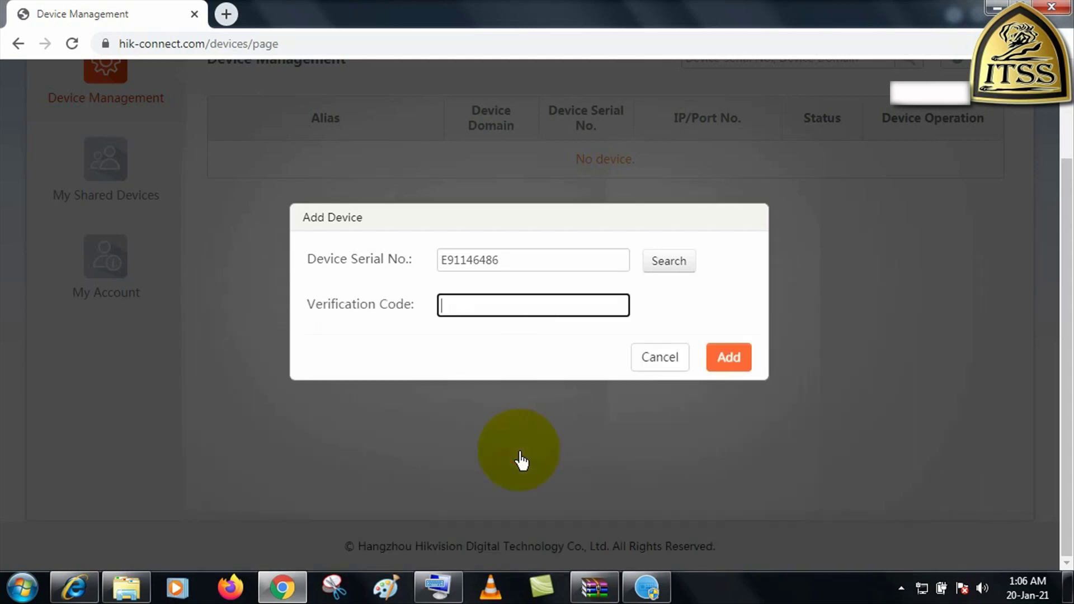
left_click(484, 320)
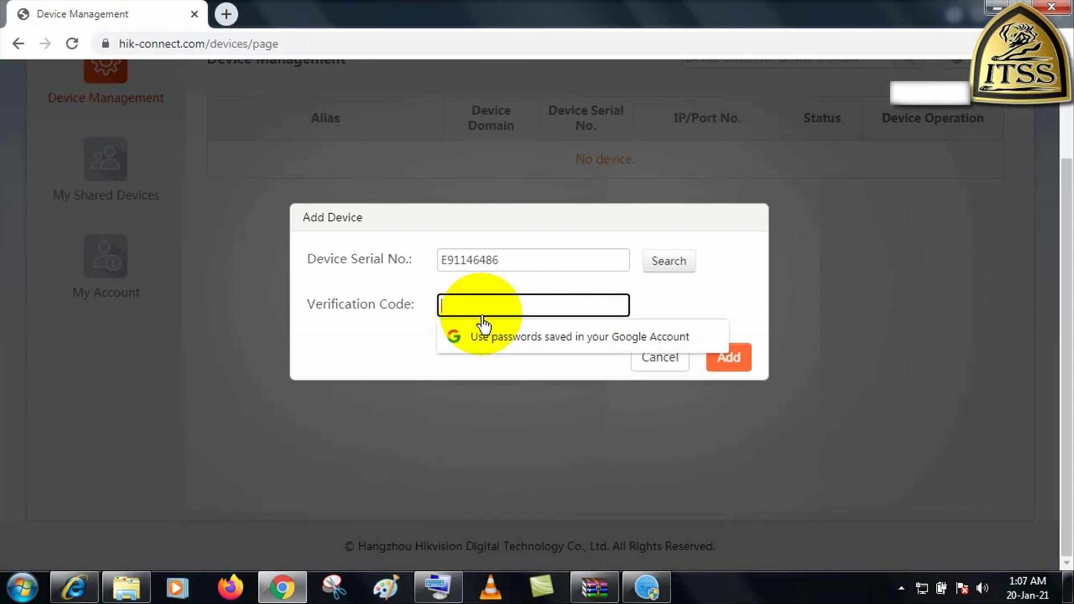
left_click(647, 588)
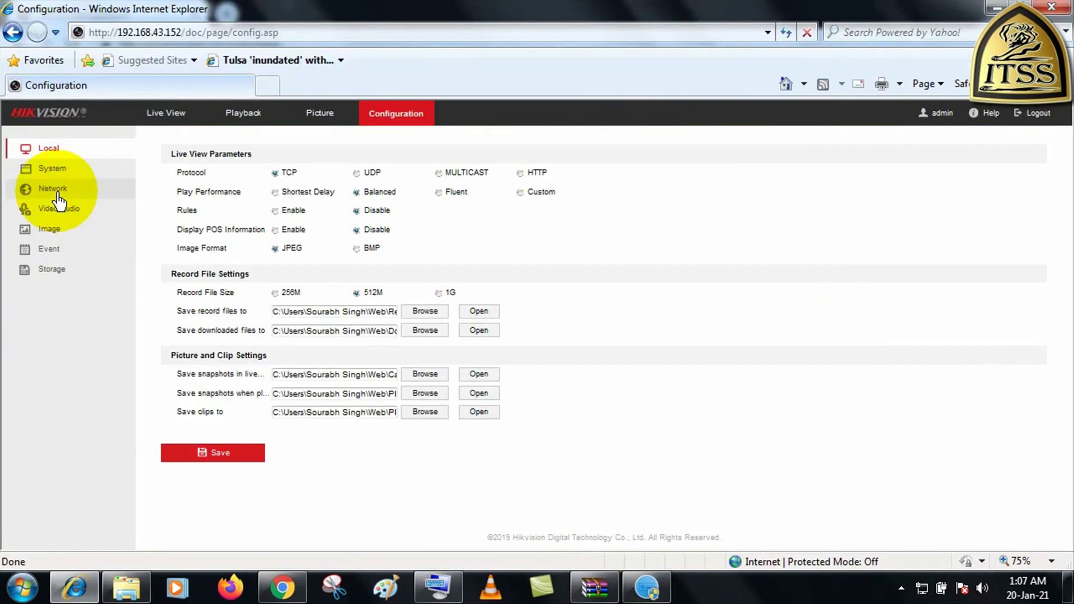
Step: Reveal the verification code on the camera's Platform Access page and enter it in Add Device
left_click(53, 189)
left_click(52, 230)
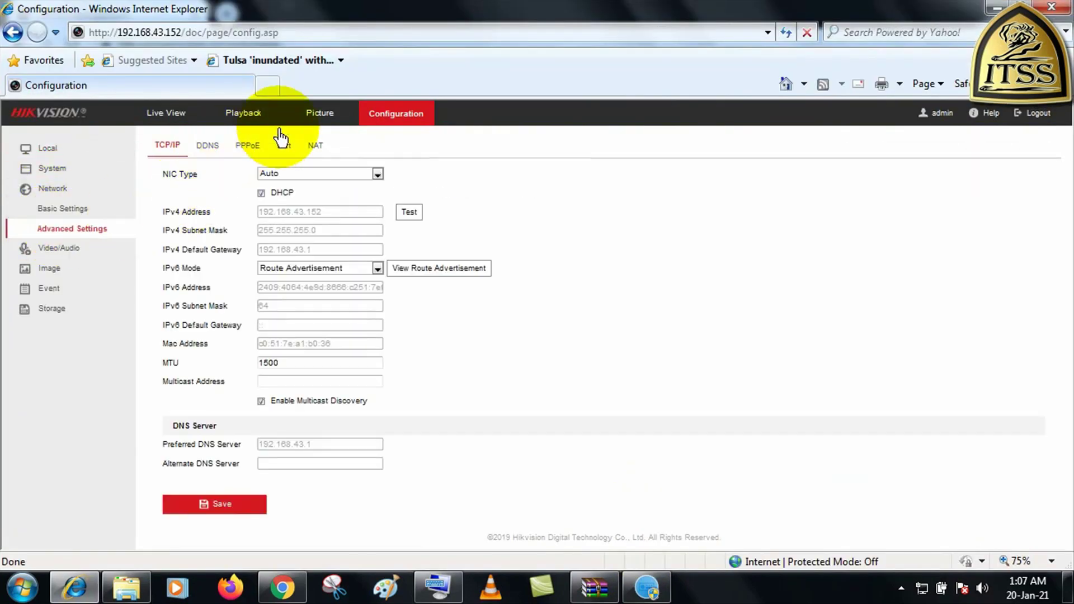
left_click(298, 150)
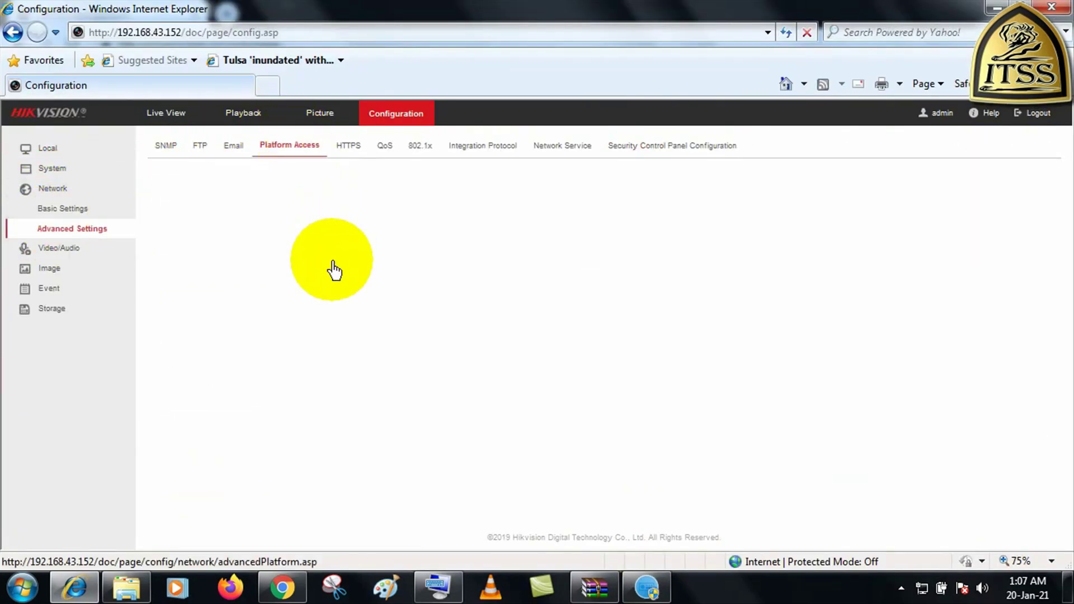
left_click(375, 249)
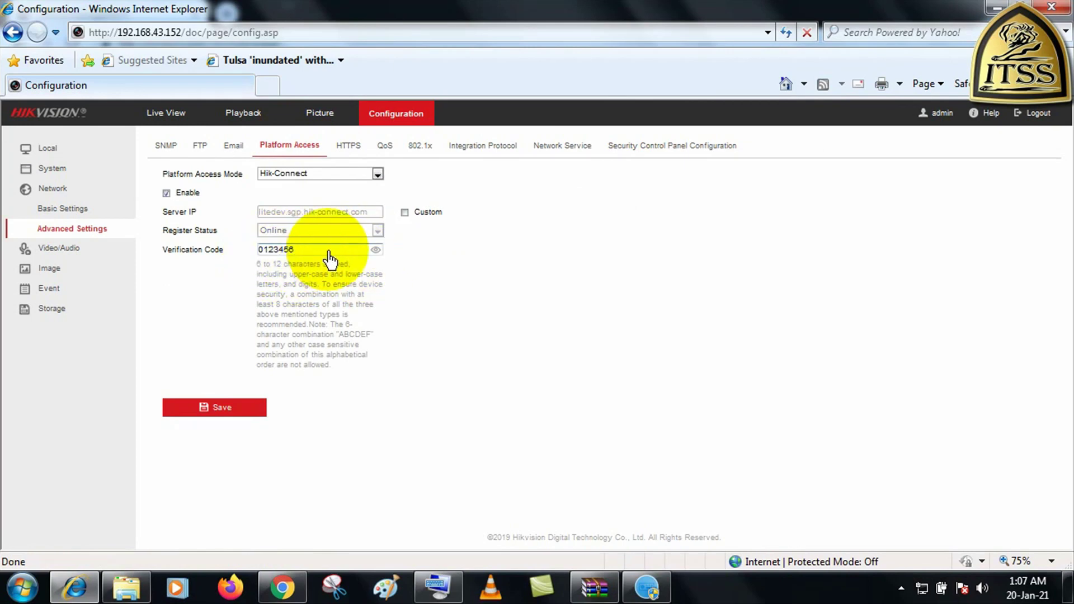
left_click(283, 587)
left_click(547, 317)
type("0")
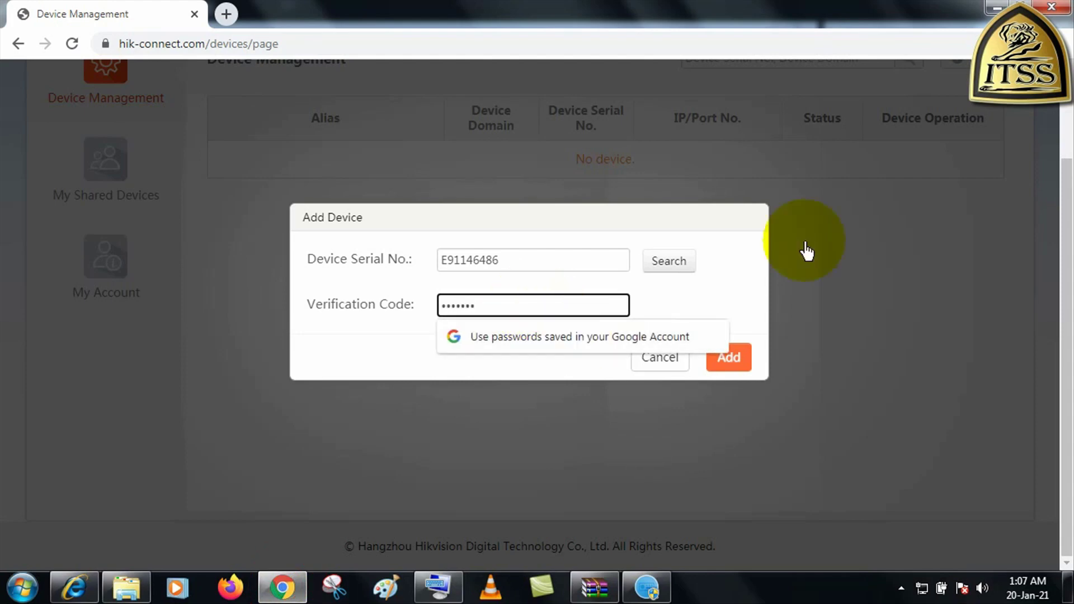
Step: Add the camera with the alias 'Camera' and save the device details
left_click(740, 368)
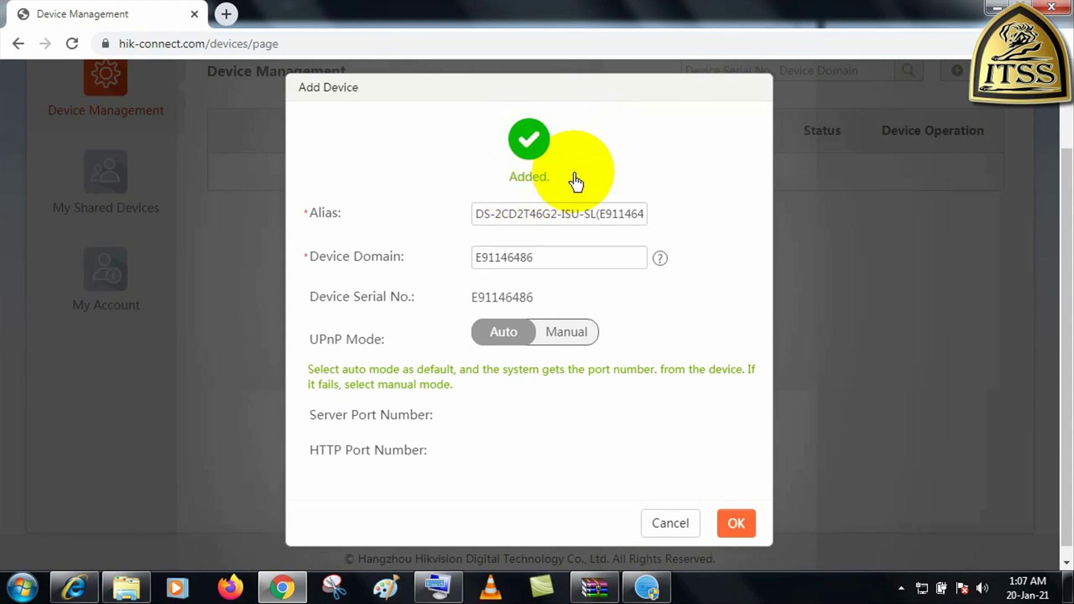
left_click(540, 224)
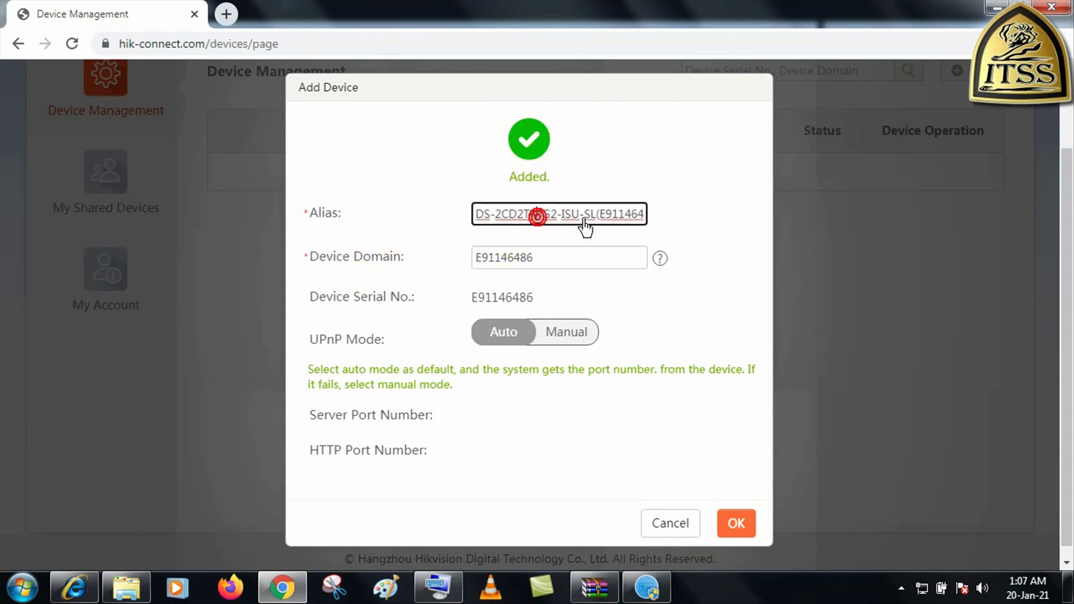
left_click_drag(509, 227, 674, 229)
key("BackSpace")
key("BackSpace")
key("BackSpace")
key("BackSpace")
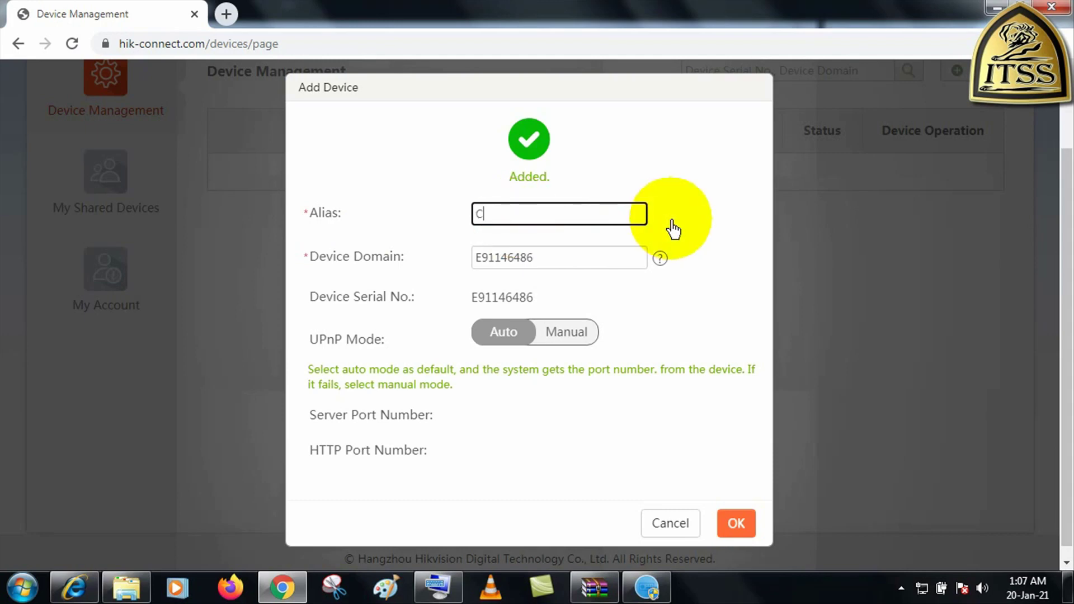
type("Camera")
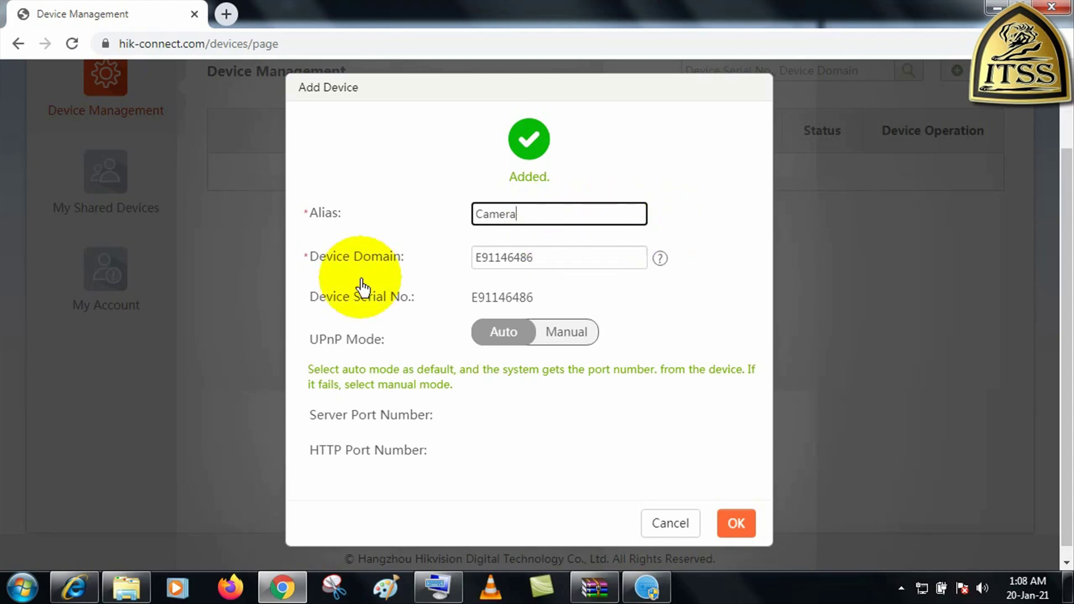
left_click(582, 266)
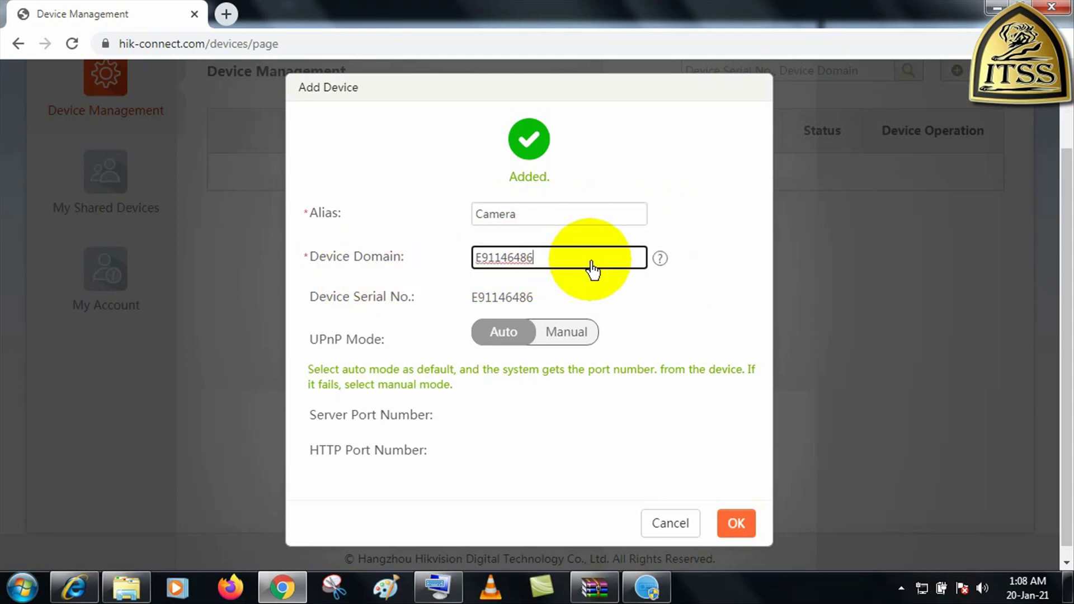
left_click(547, 307)
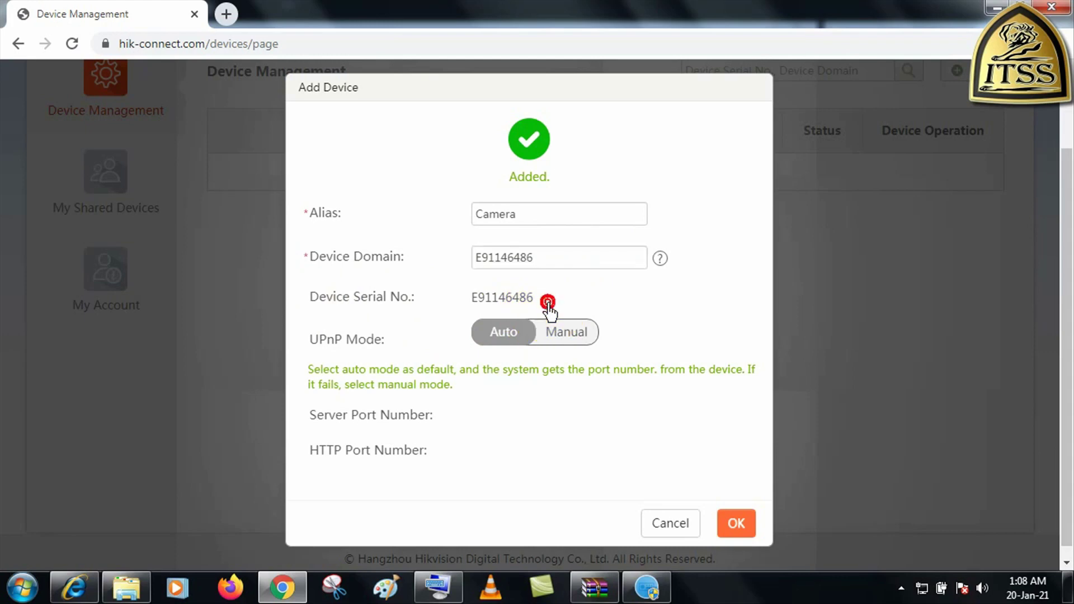
left_click(744, 529)
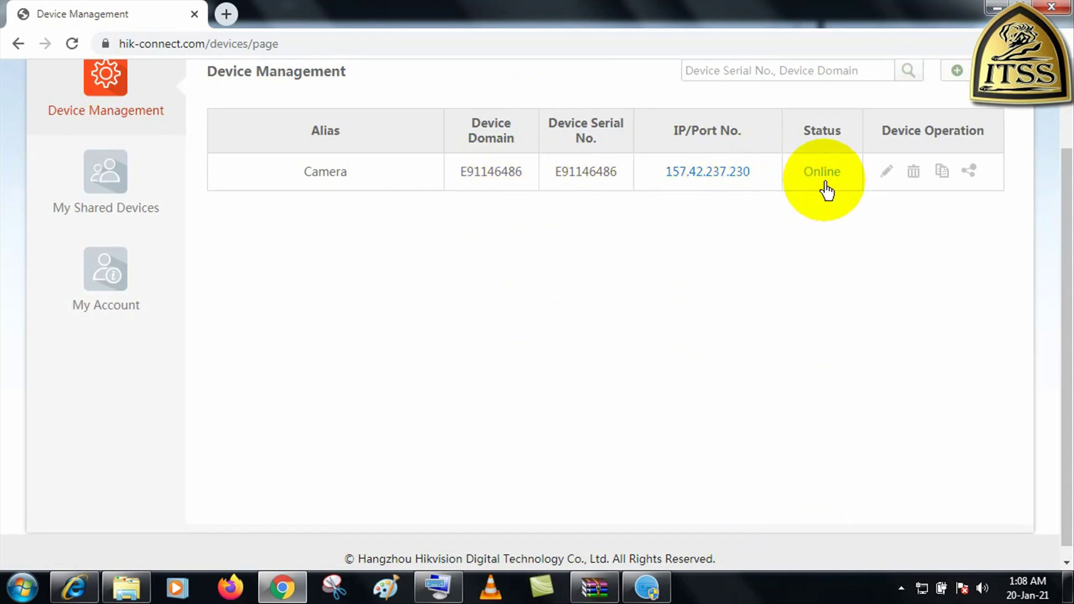
Step: Show the Hik-Connect APP download QR code from the page header
scroll(812, 208, "up", 2)
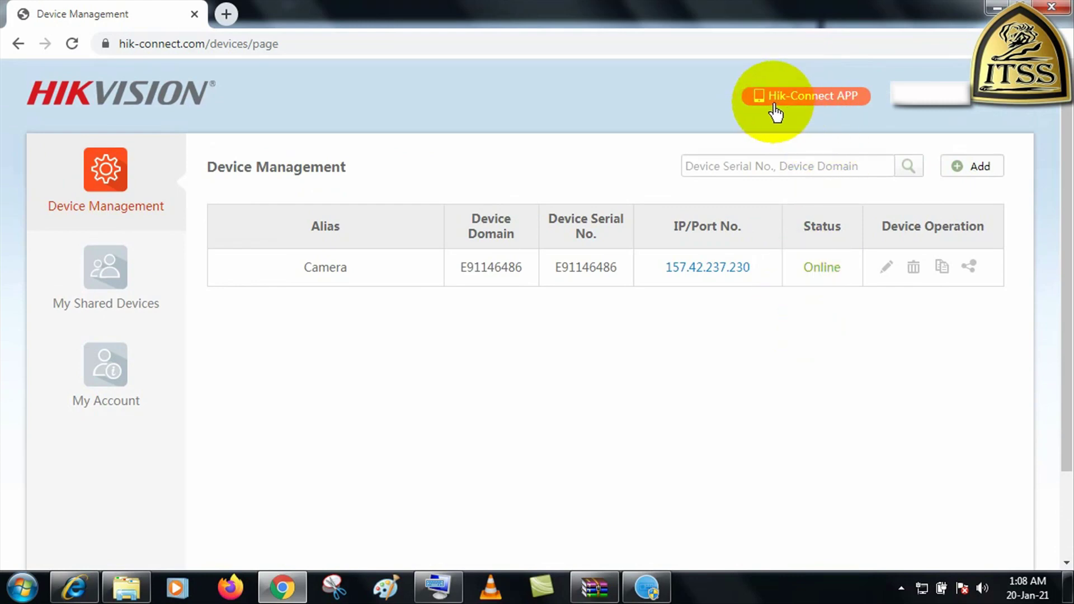
left_click(806, 106)
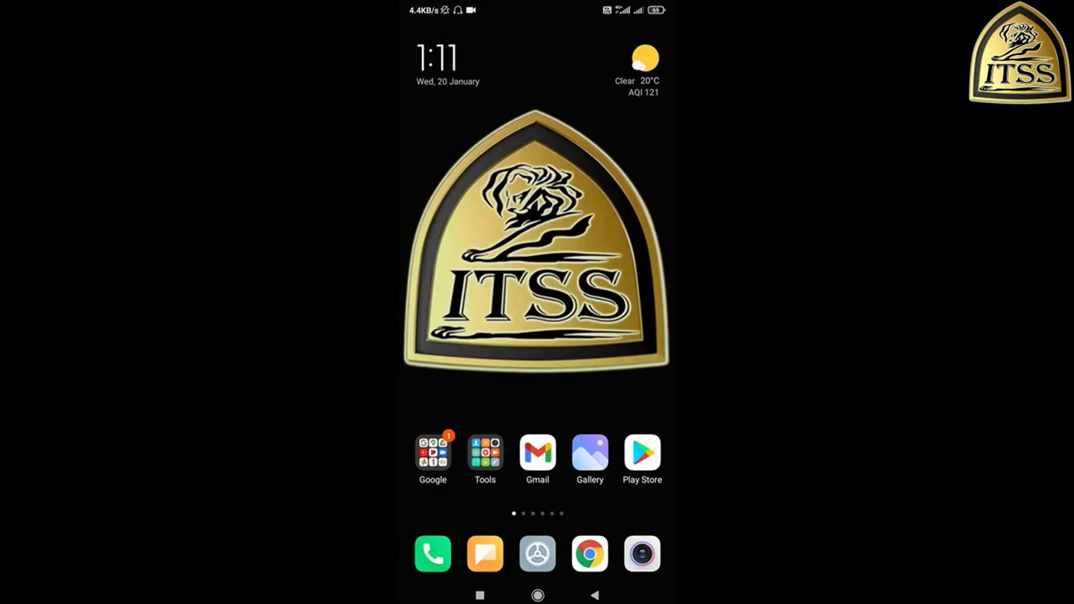
Step: Scan the Hik-Connect QR code with the Tools scanner and open its website link
left_click(485, 453)
left_click(470, 312)
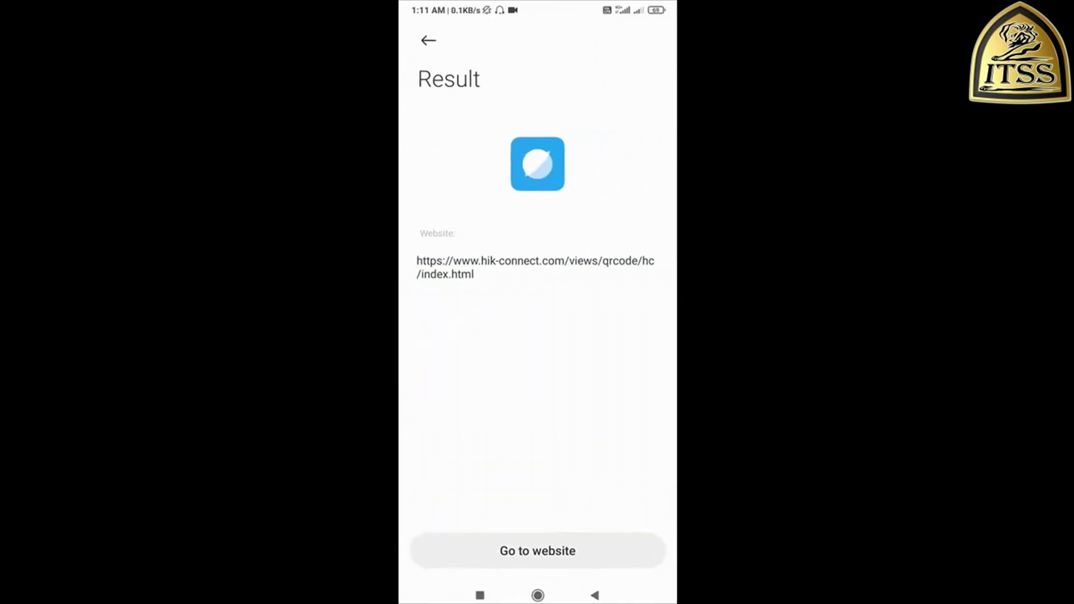
left_click(538, 551)
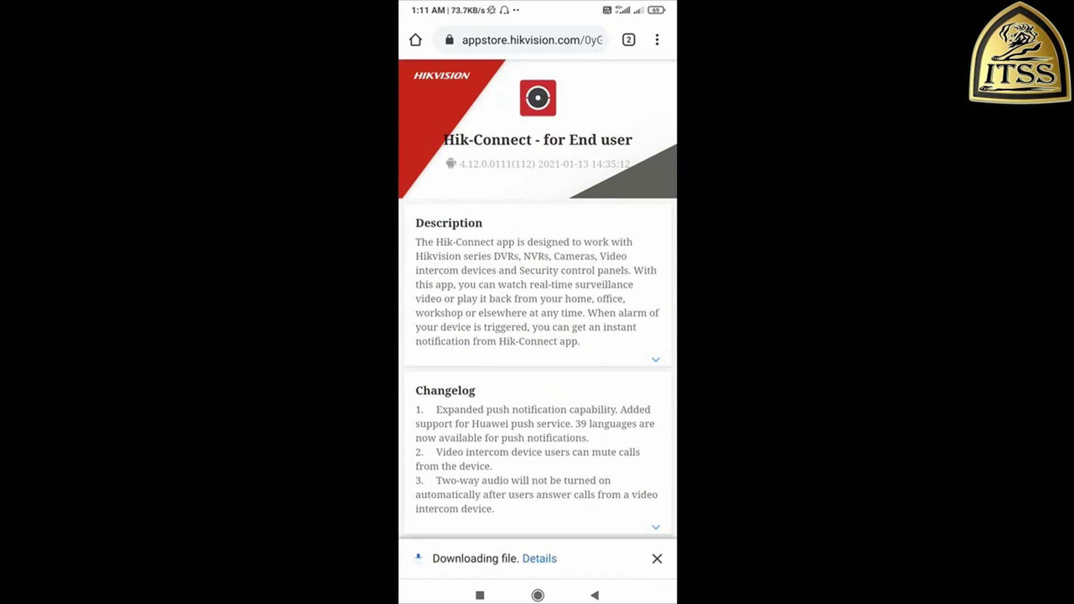
Step: From the notifications, open the finished Hik-Connect.apk download (100.69 MB) to install it
left_click_drag(538, 3, 537, 336)
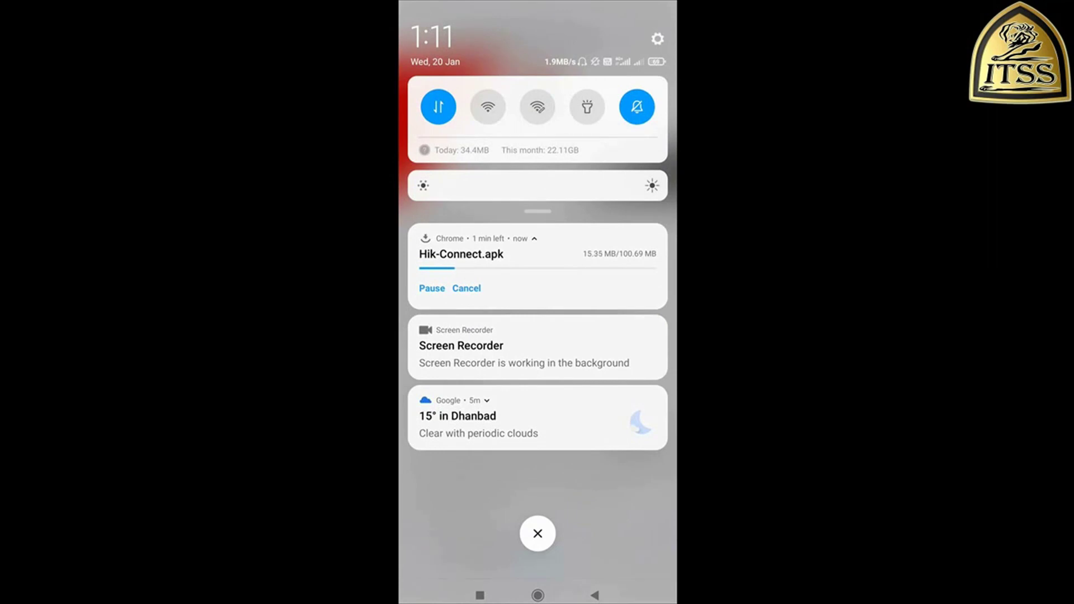
left_click(537, 534)
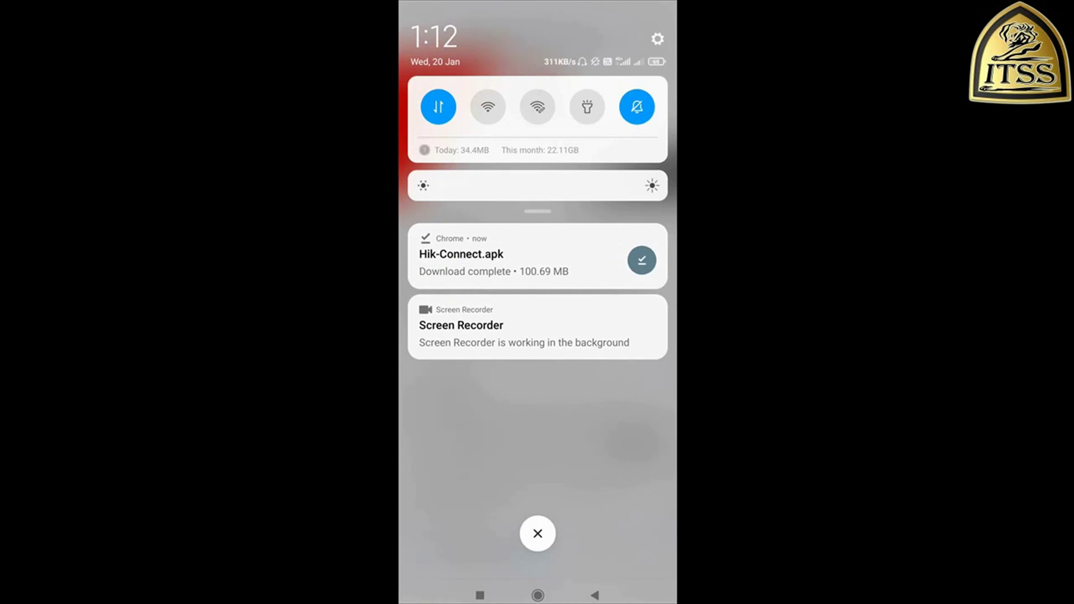
left_click(492, 257)
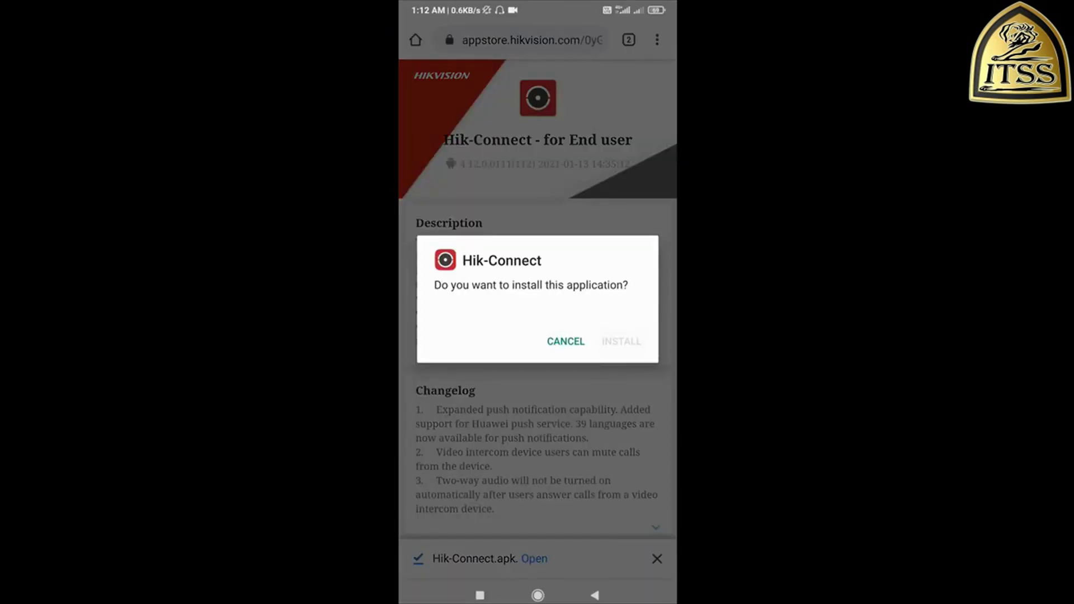
Step: Install and launch Hik-Connect, allowing storage access and accepting the privacy policy
left_click(621, 341)
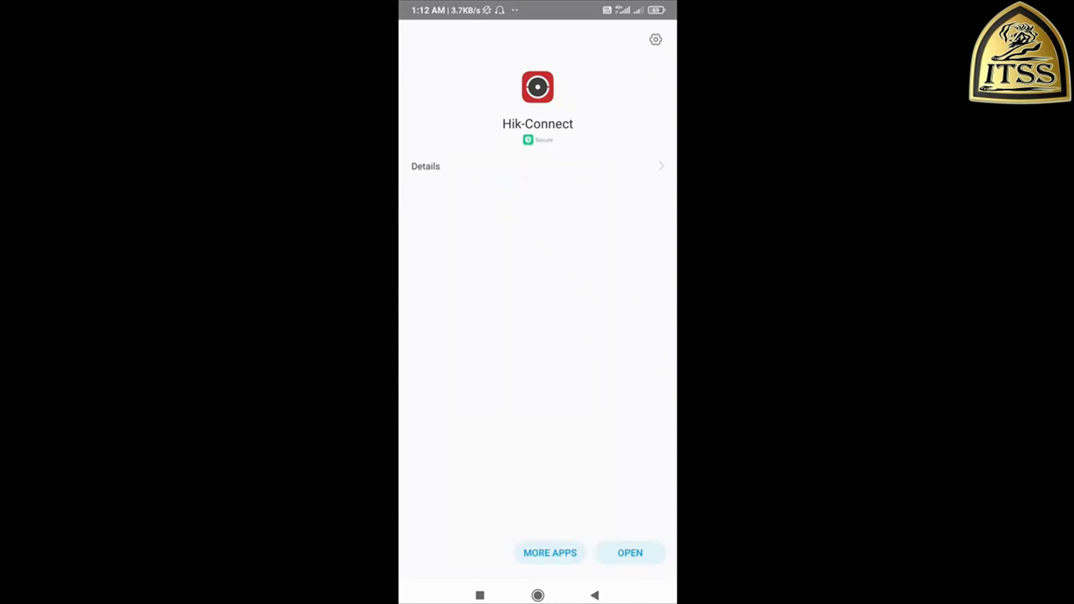
left_click(630, 553)
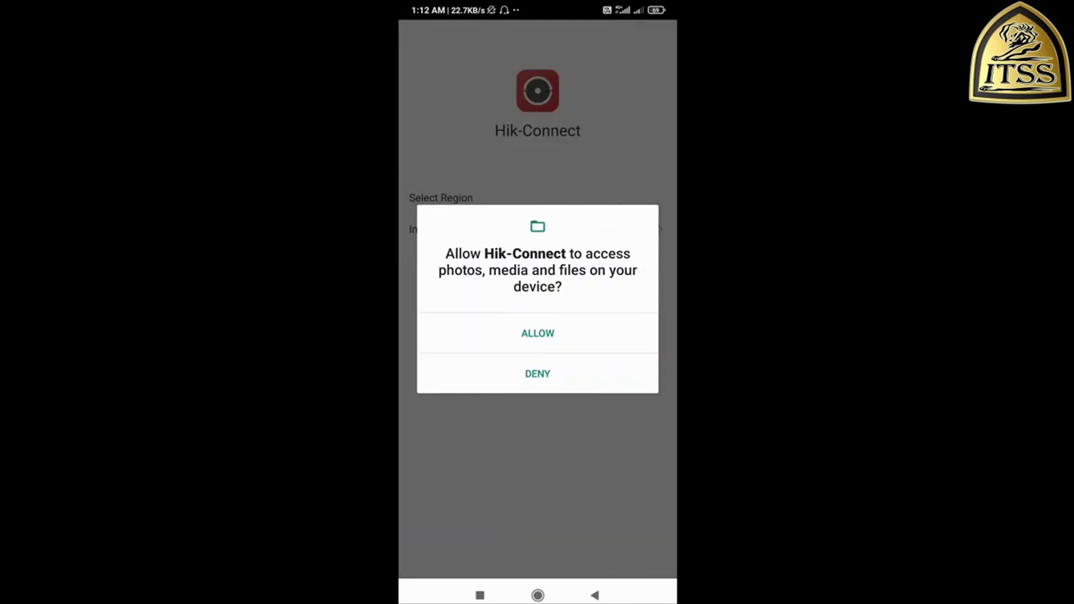
left_click(538, 333)
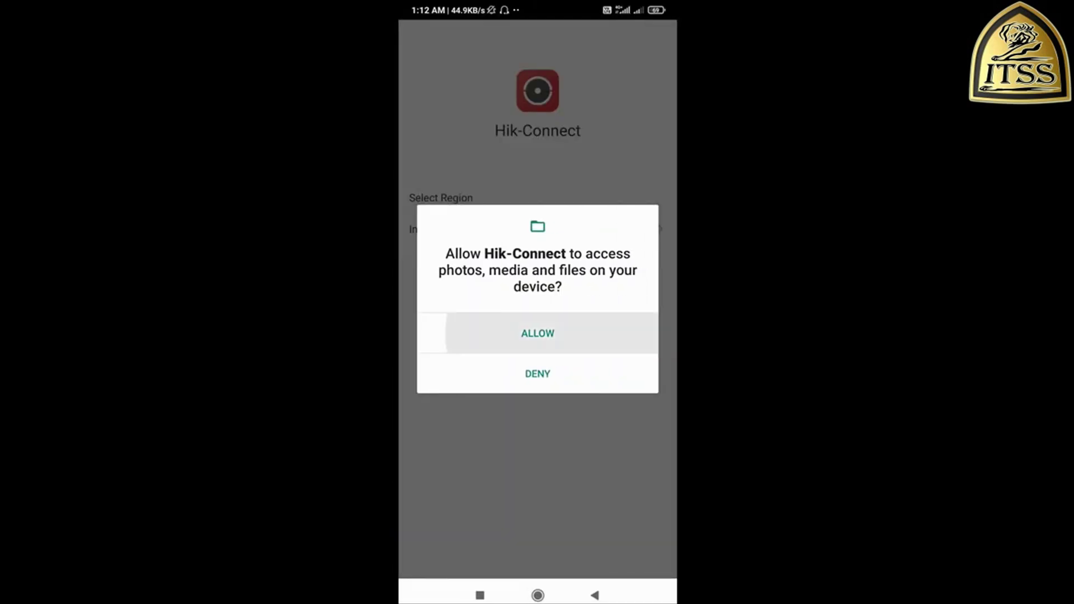
left_click(590, 351)
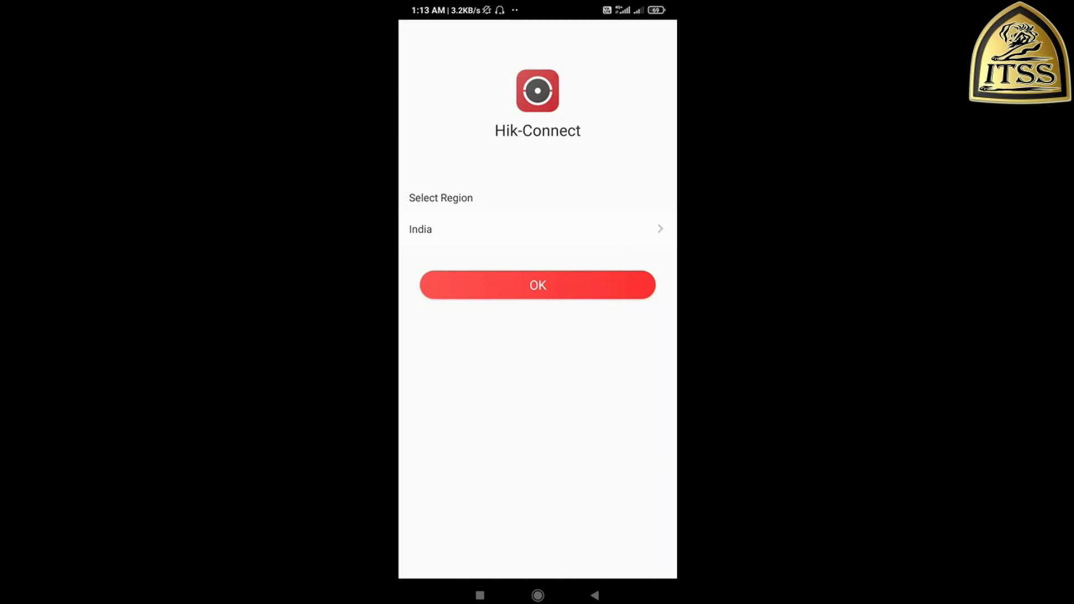
Step: Keep India as the region and go to the Login/Register screen
left_click(420, 229)
scroll(523, 336, "down", 3)
scroll(523, 336, "up", 7)
key("Escape")
left_click(538, 285)
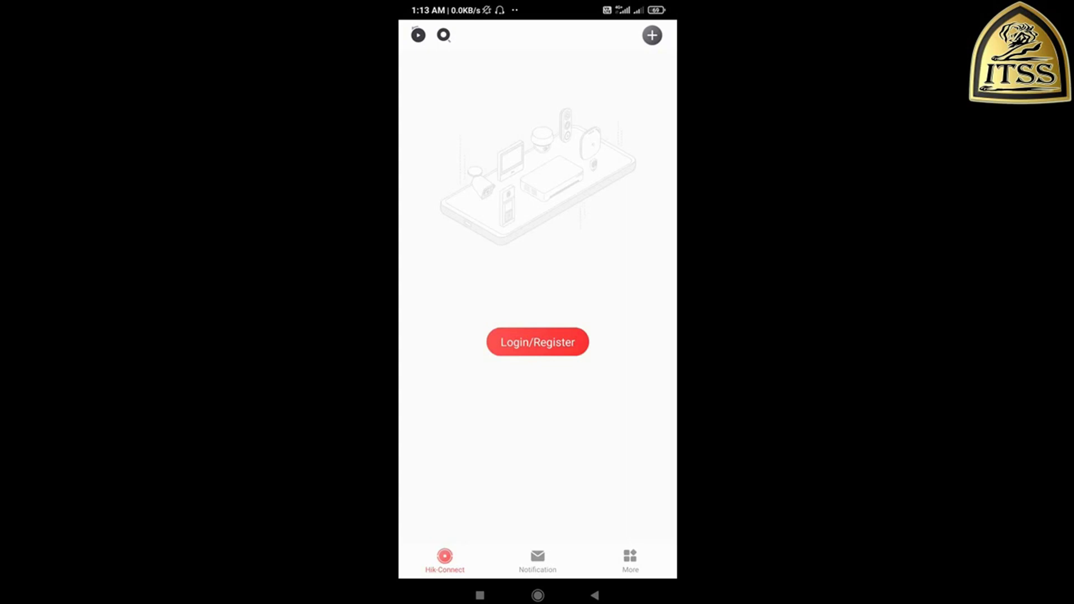
left_click(538, 342)
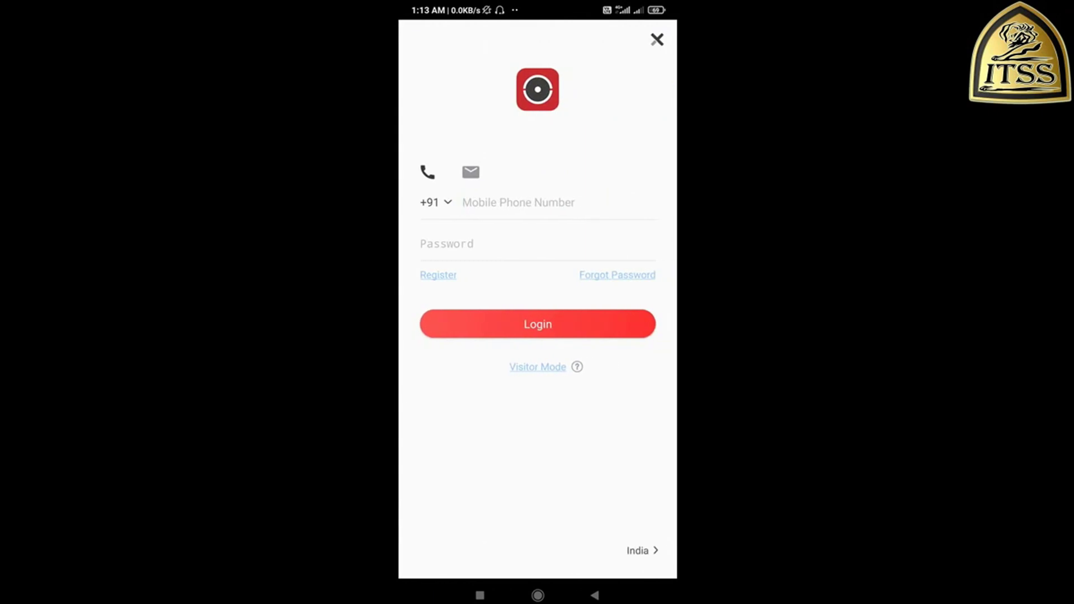